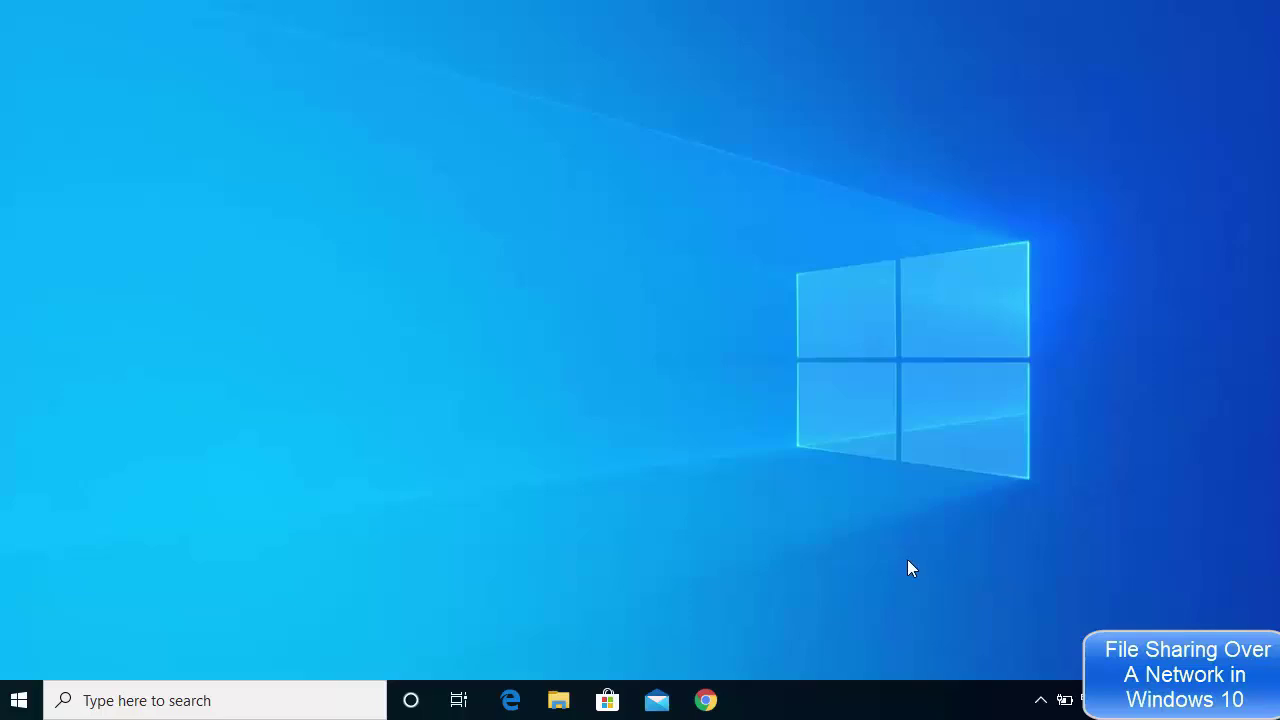
# Open the Network & Internet settings and check the network profile in the current connection's properties.
pyautogui.click(19, 700)
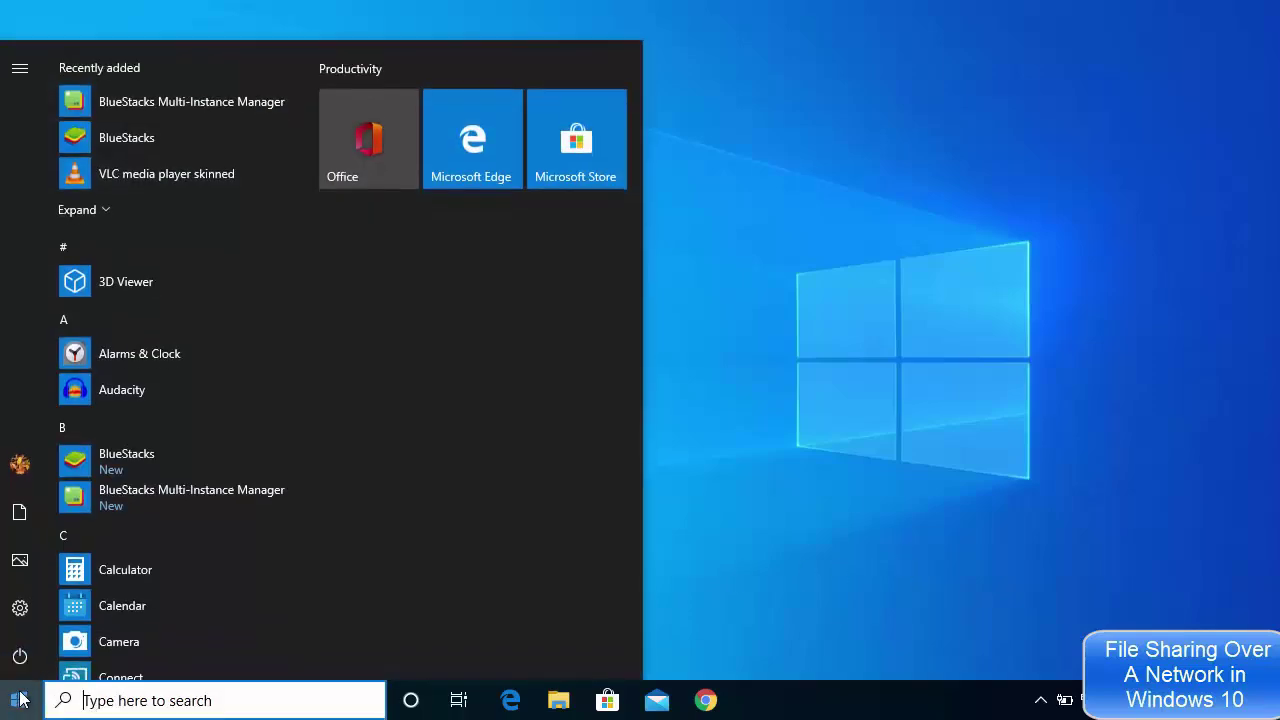
pyautogui.moveTo(21, 623)
pyautogui.click(69, 612)
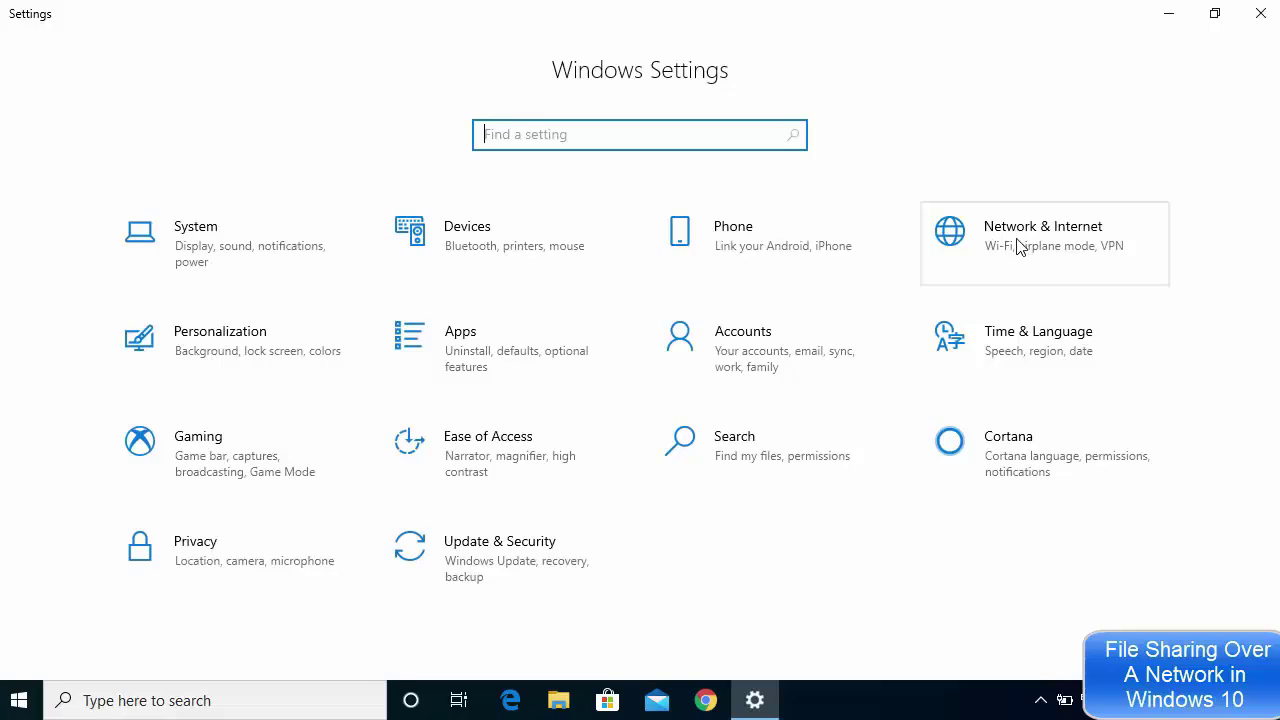
pyautogui.click(1018, 246)
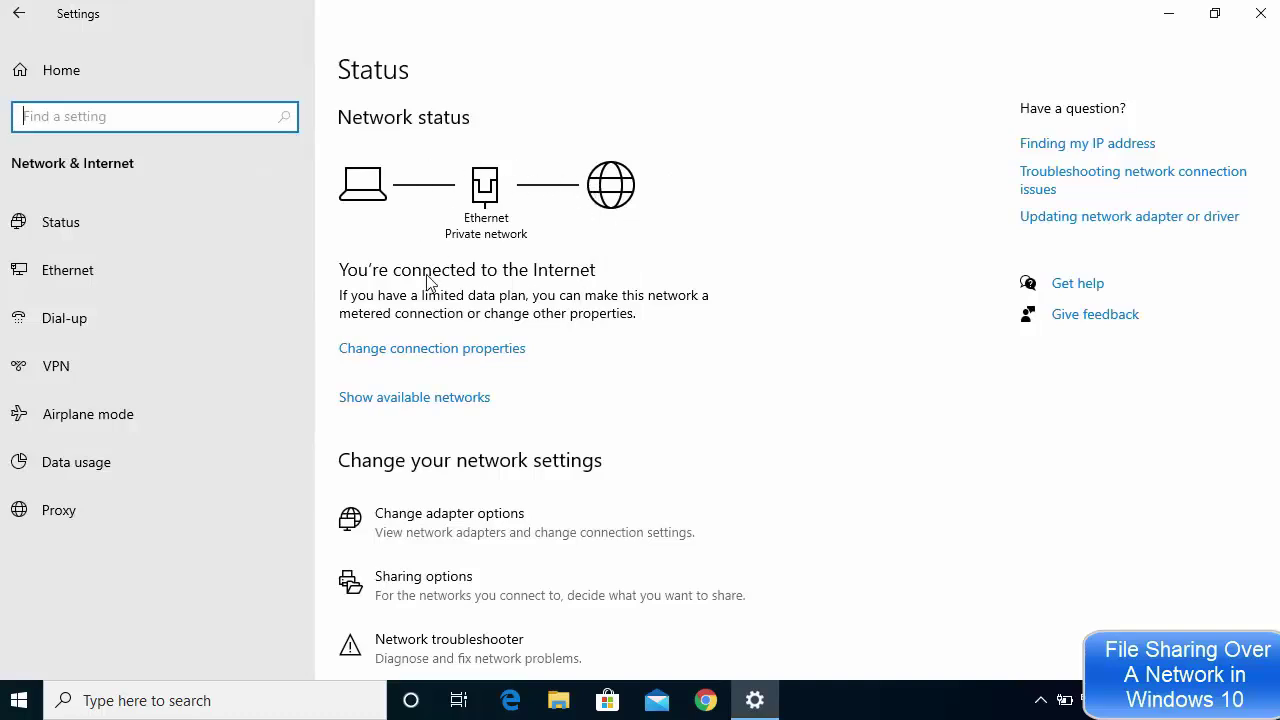
pyautogui.click(434, 354)
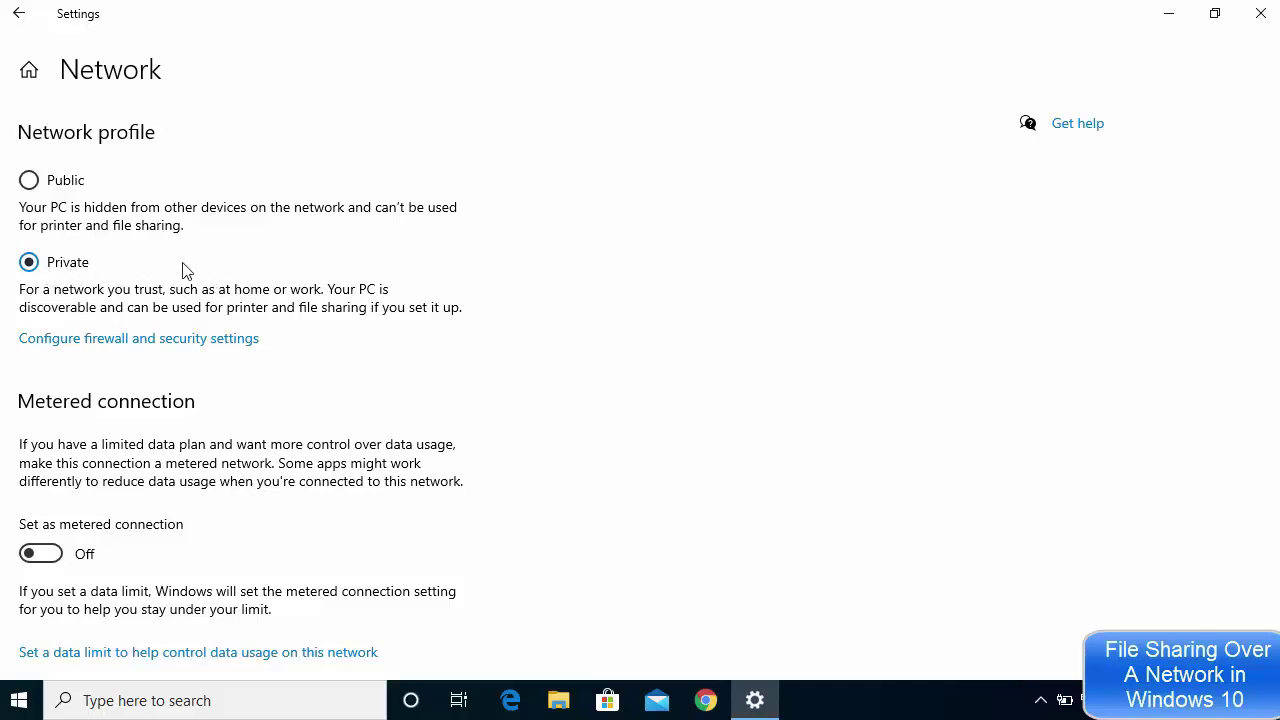
# Return to the network Status page and open the sharing options.
pyautogui.click(22, 20)
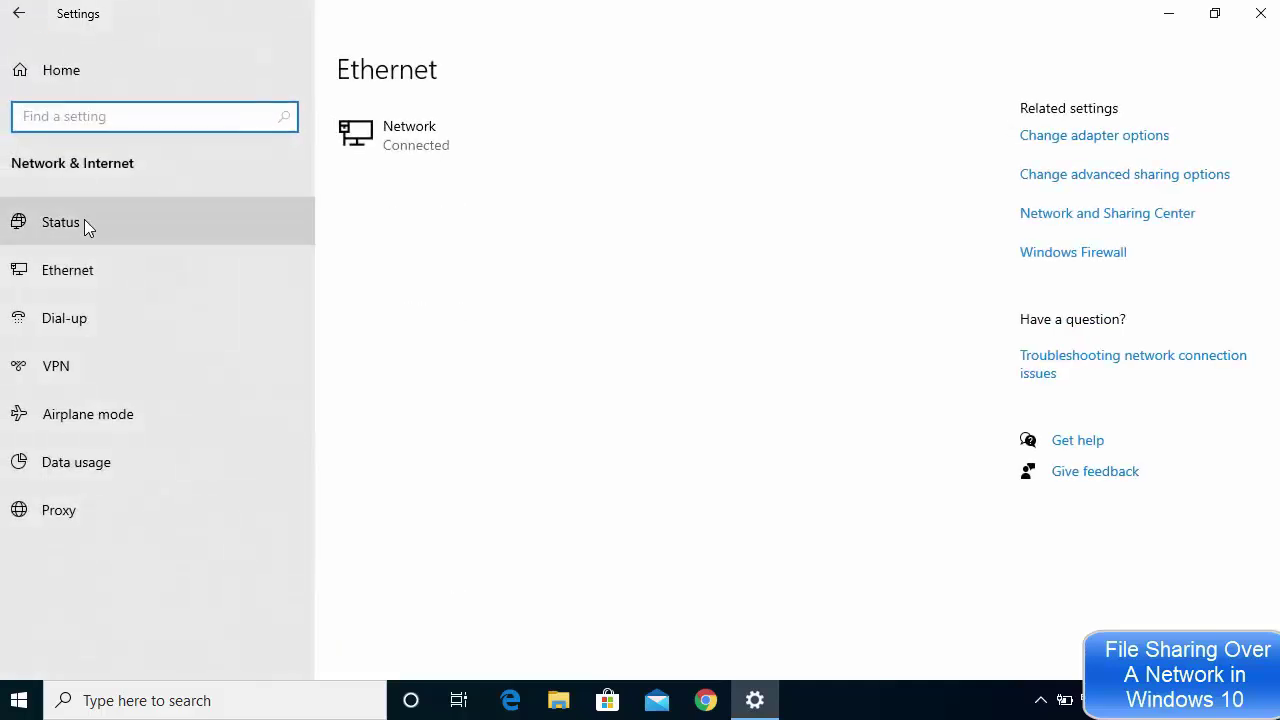
pyautogui.click(84, 221)
pyautogui.scroll(-1, 709, 388)
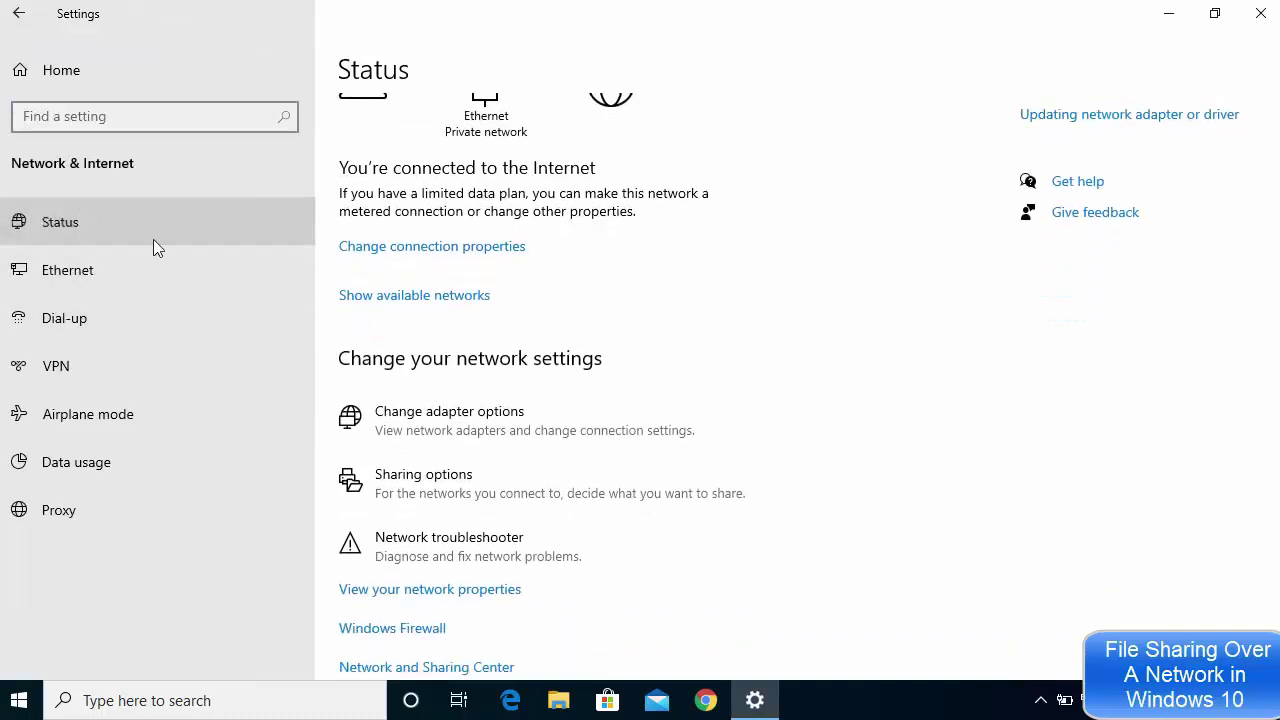
pyautogui.scroll(-1, 519, 340)
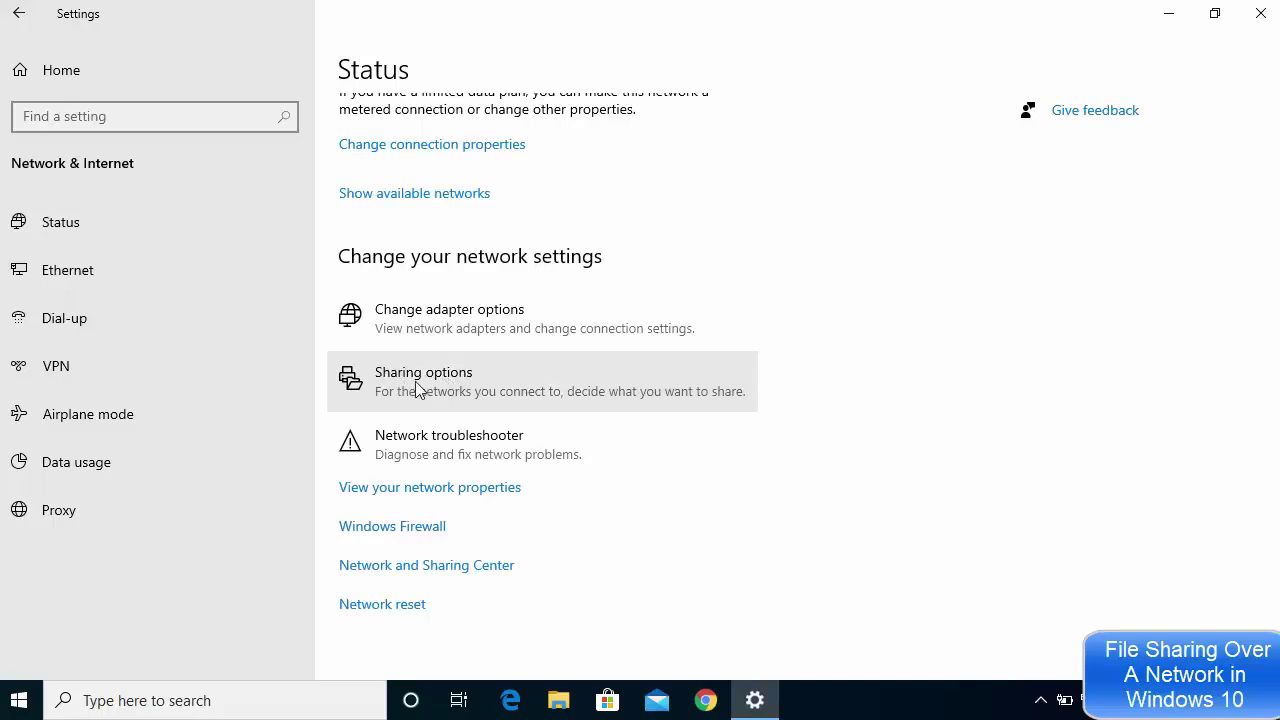
pyautogui.click(416, 383)
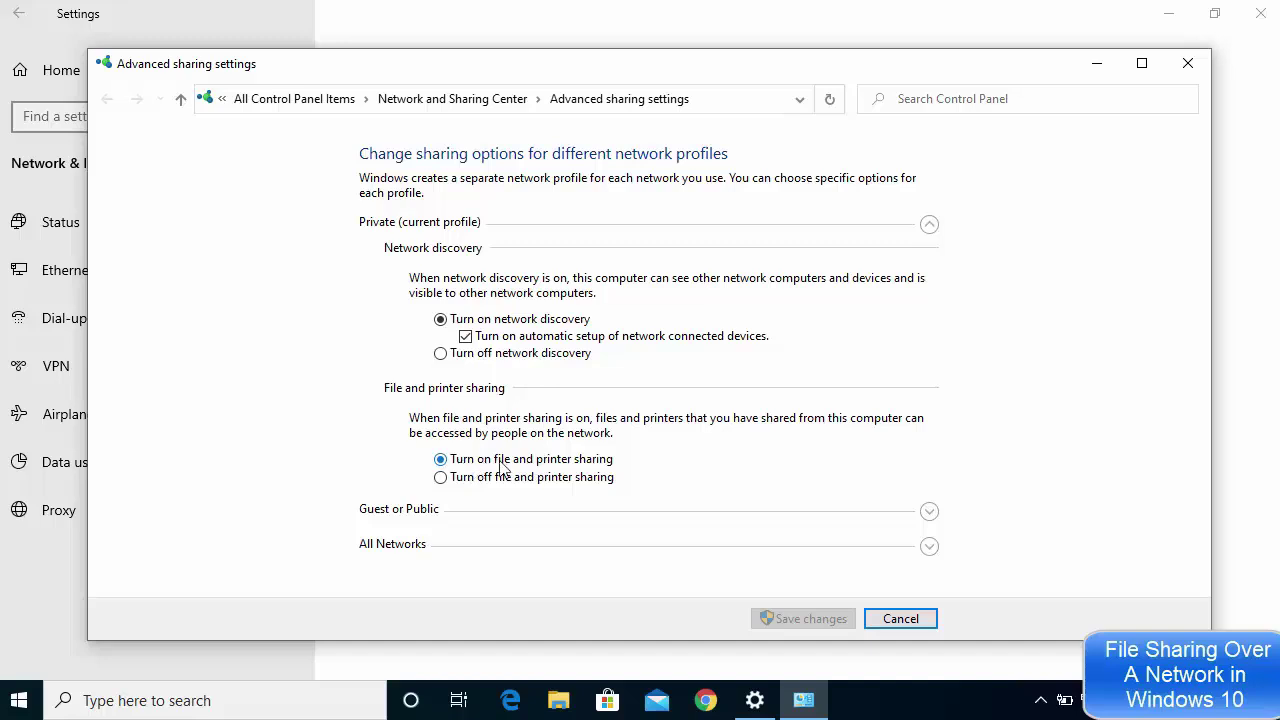
# Examine the network discovery and file and printer sharing settings of the Private and Guest or Public profiles.
pyautogui.click(929, 511)
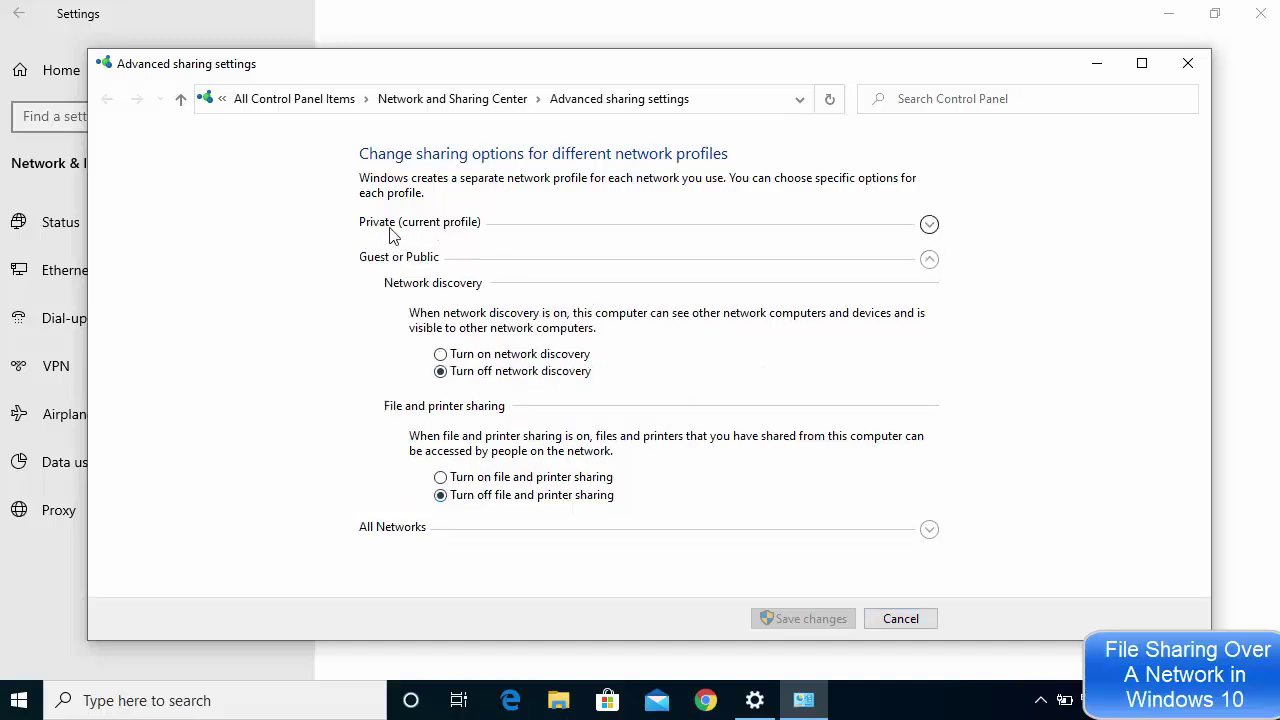
pyautogui.click(929, 224)
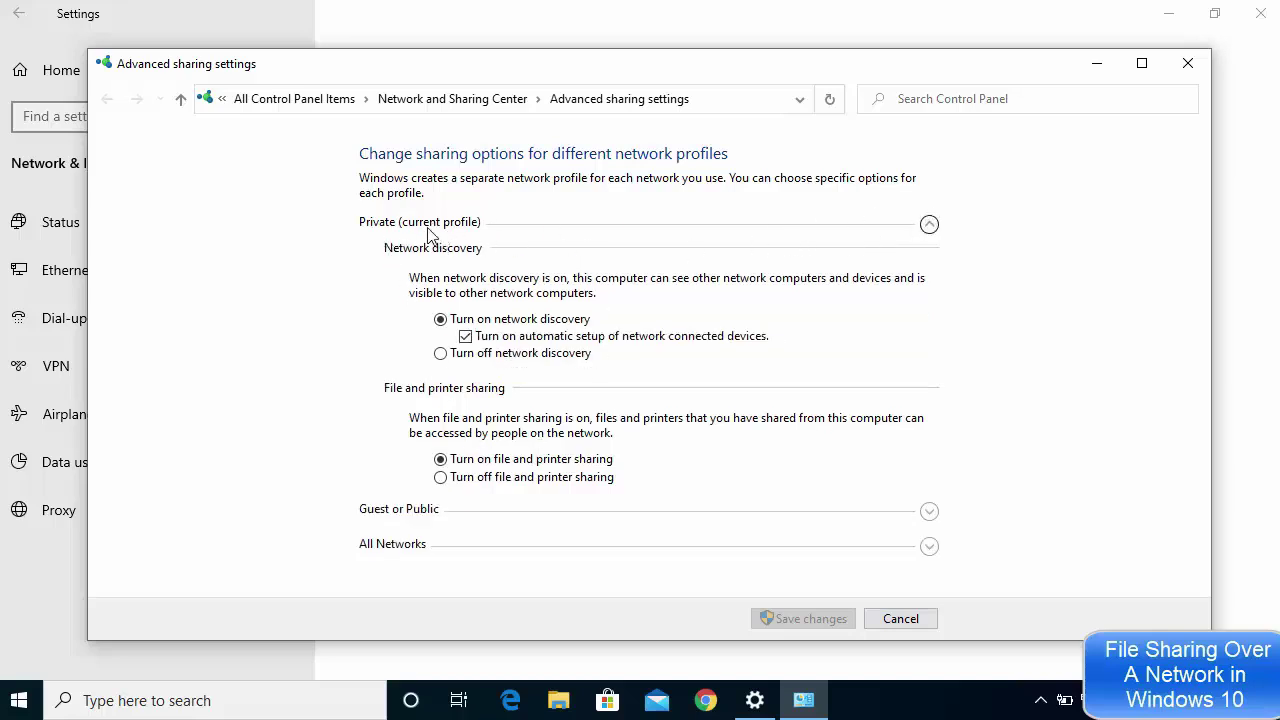
pyautogui.click(928, 226)
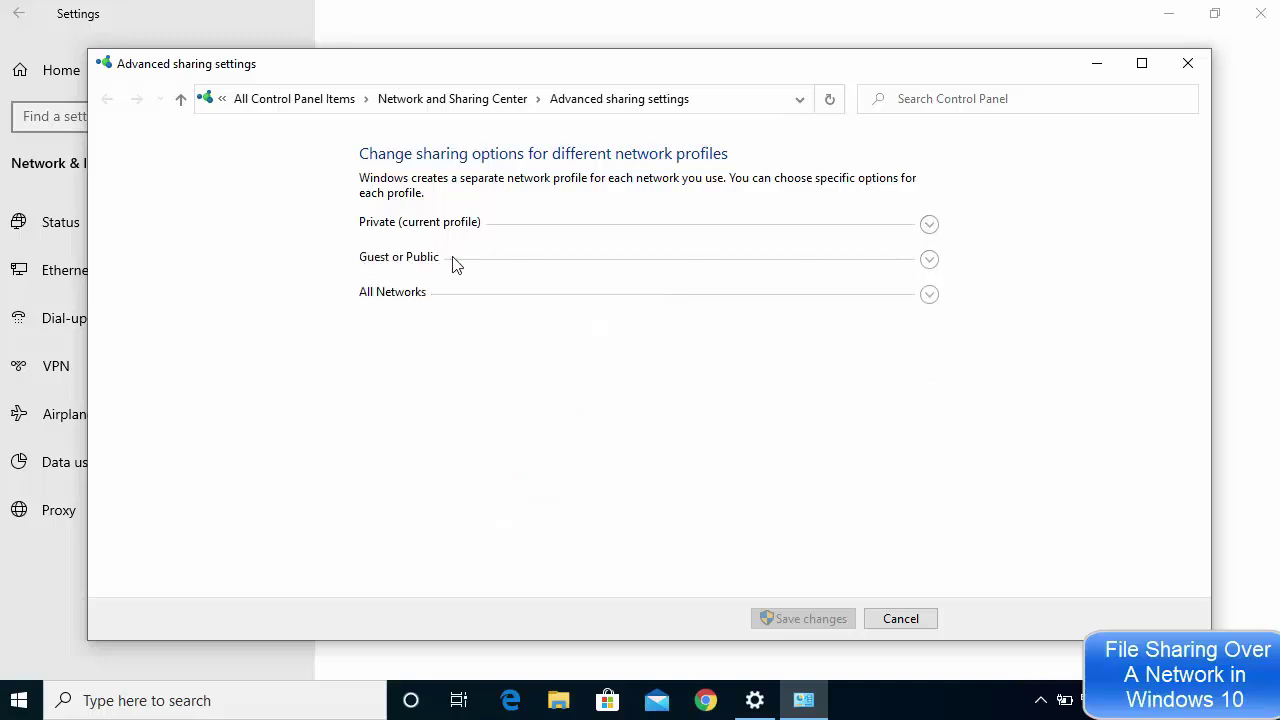
pyautogui.click(929, 261)
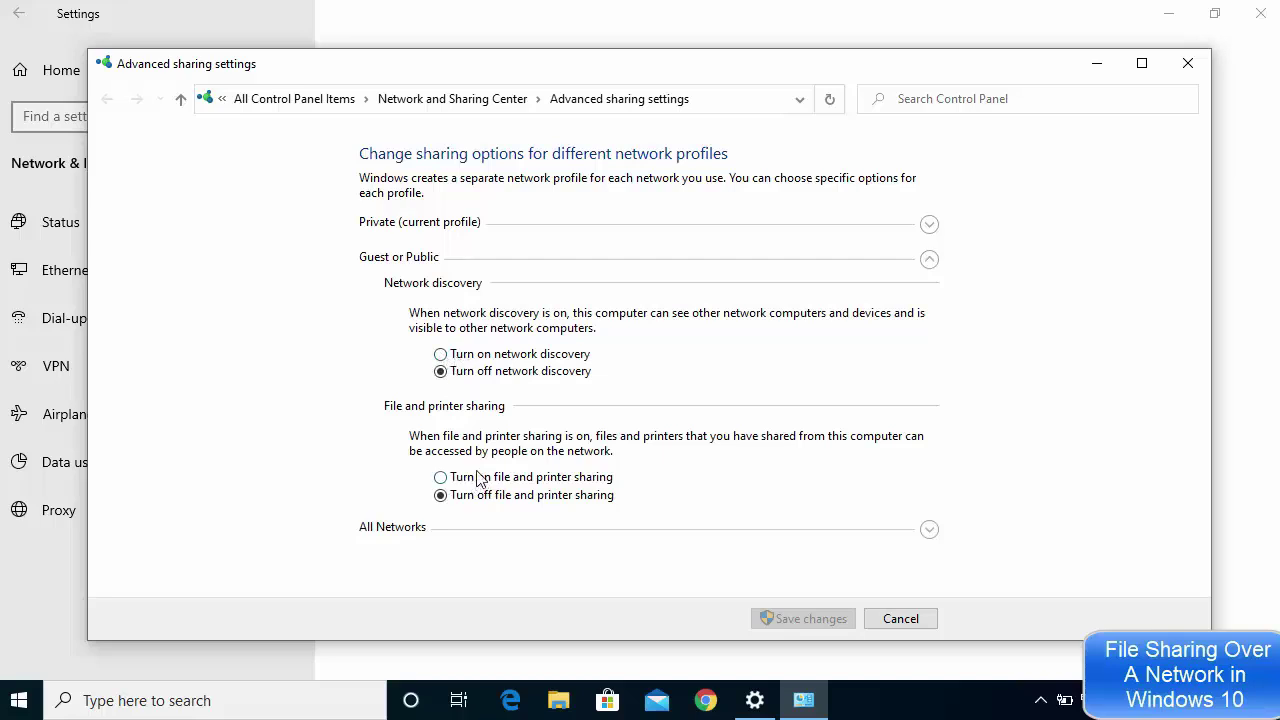
pyautogui.click(928, 225)
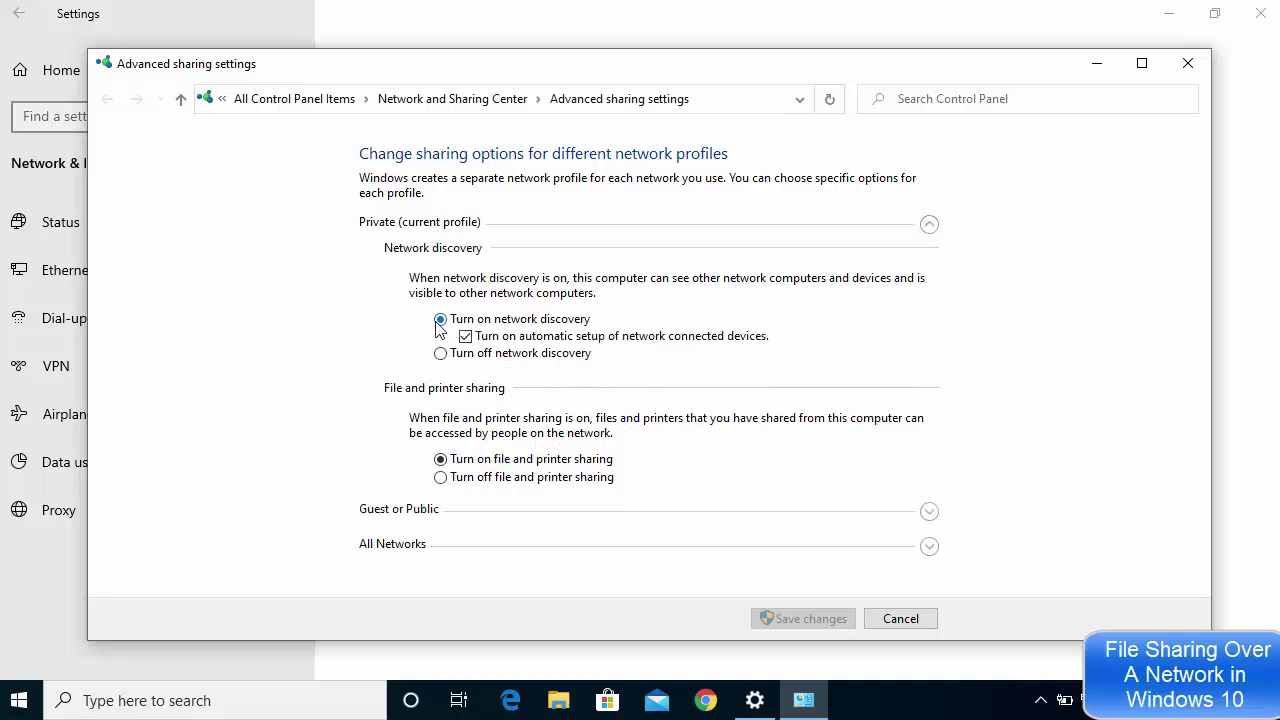
pyautogui.click(930, 228)
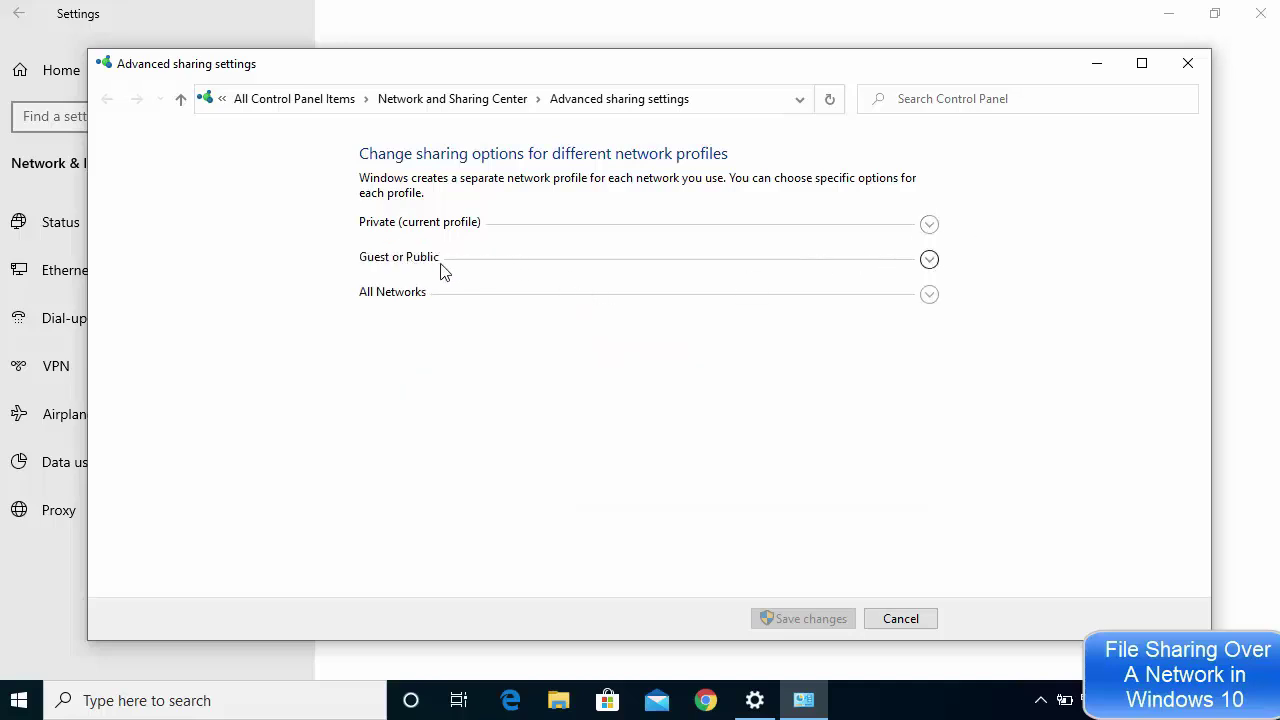
# Expand the All Networks sharing settings and select the option to turn off password protected sharing.
pyautogui.click(929, 295)
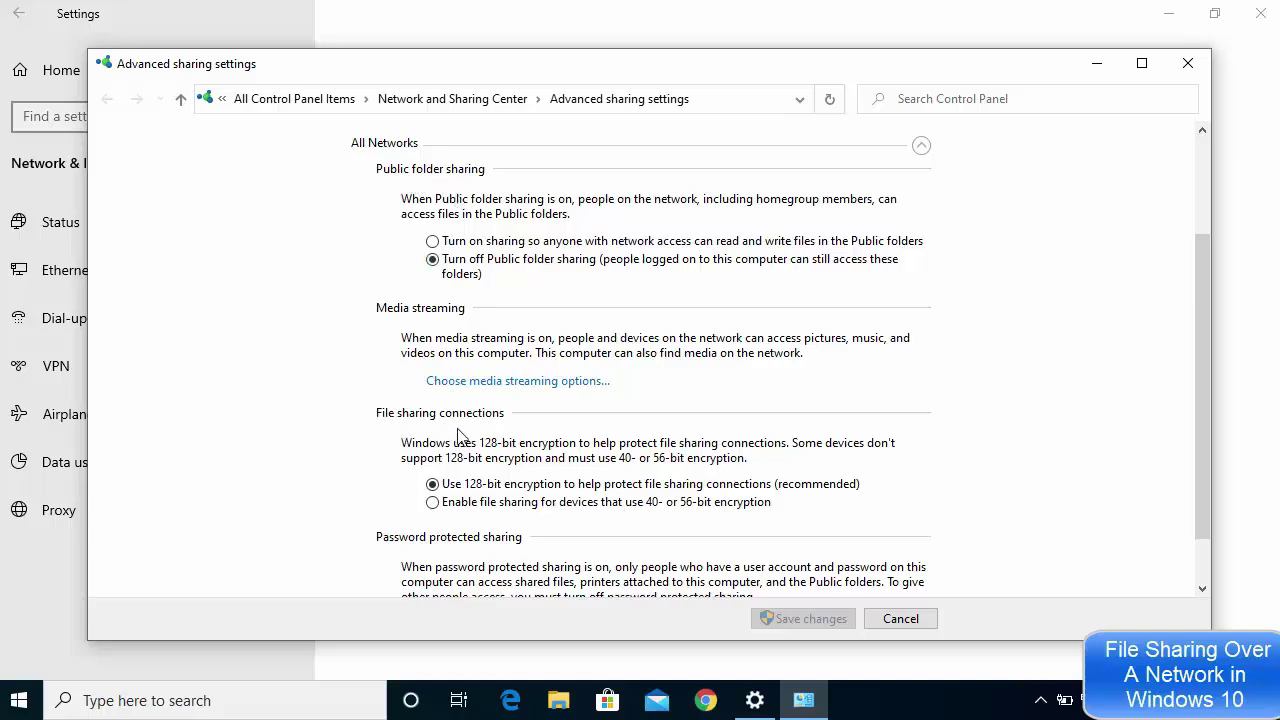
pyautogui.scroll(-1, 478, 440)
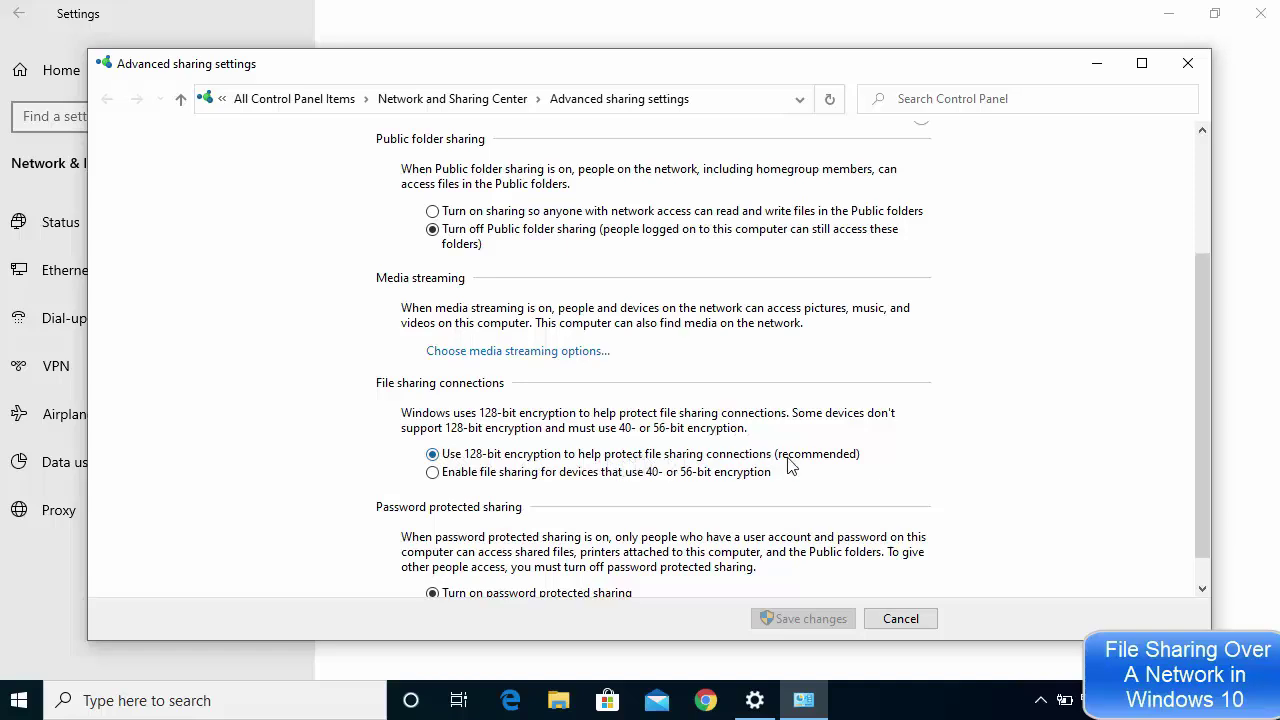
pyautogui.scroll(-1, 780, 440)
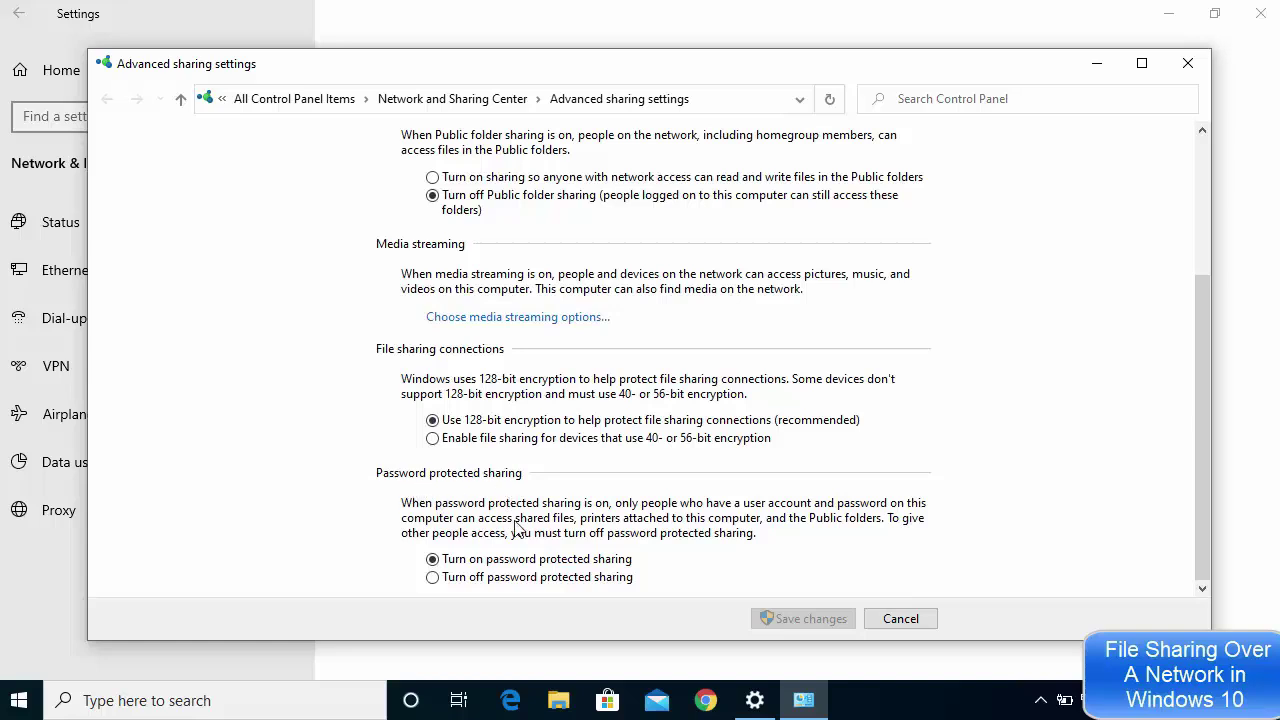
pyautogui.click(487, 577)
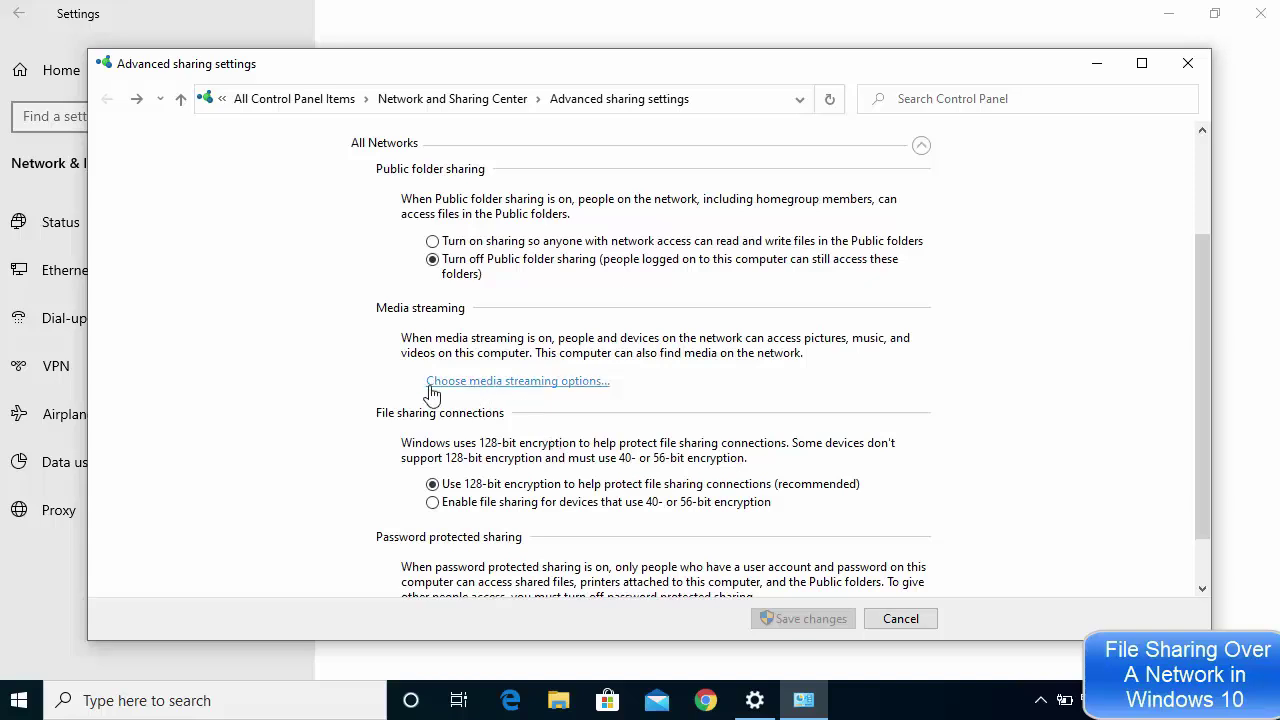
# Turn on media streaming with devices shown on the local network, and accept the media streaming options.
pyautogui.click(495, 381)
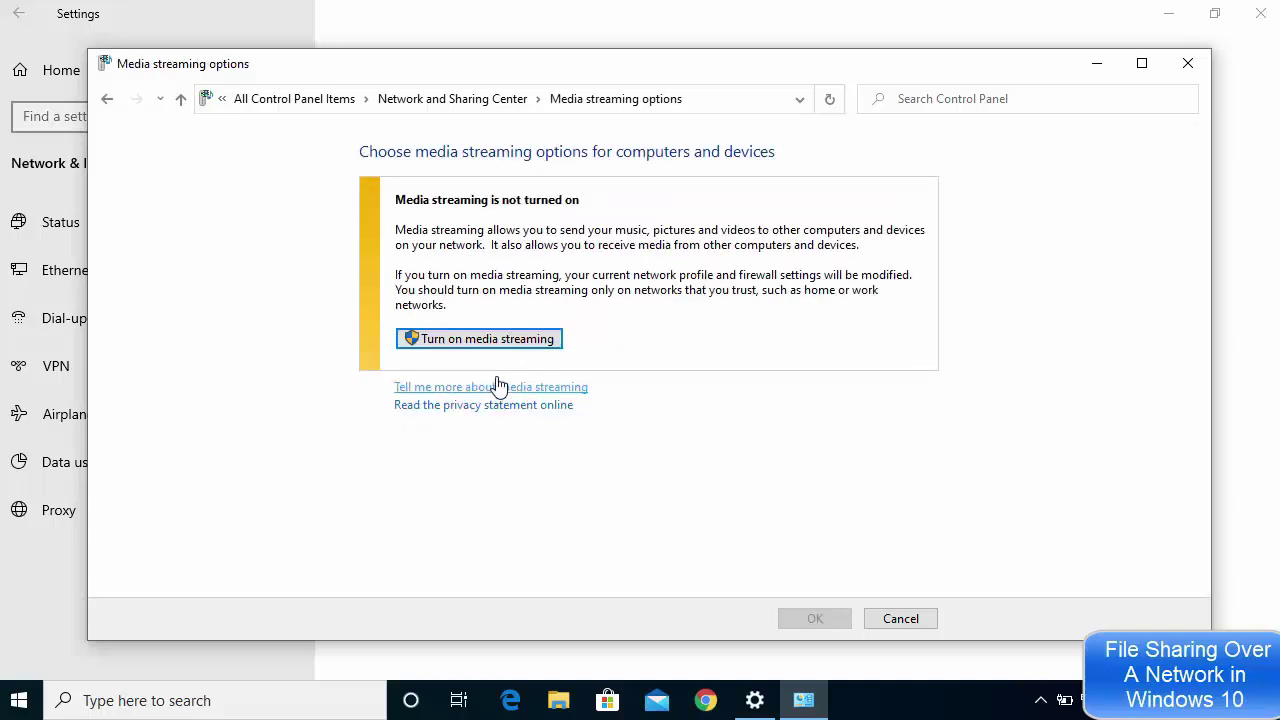
pyautogui.click(461, 345)
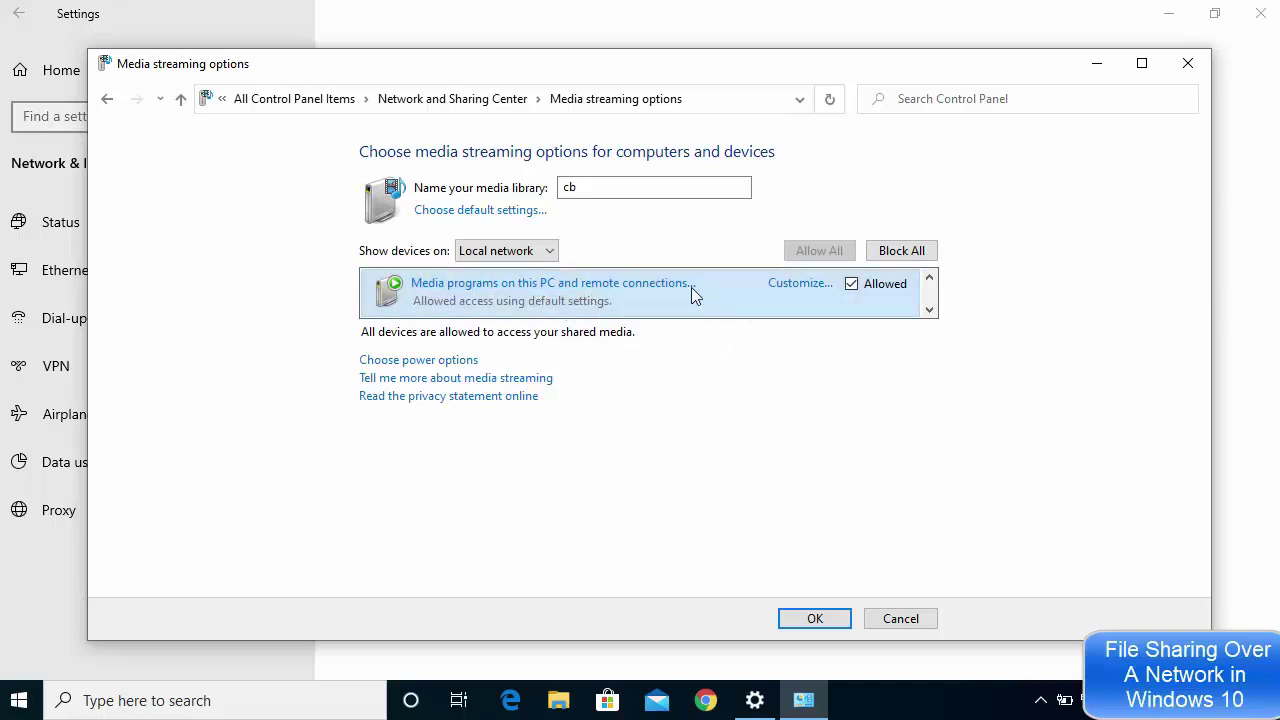
pyautogui.click(523, 254)
pyautogui.click(510, 286)
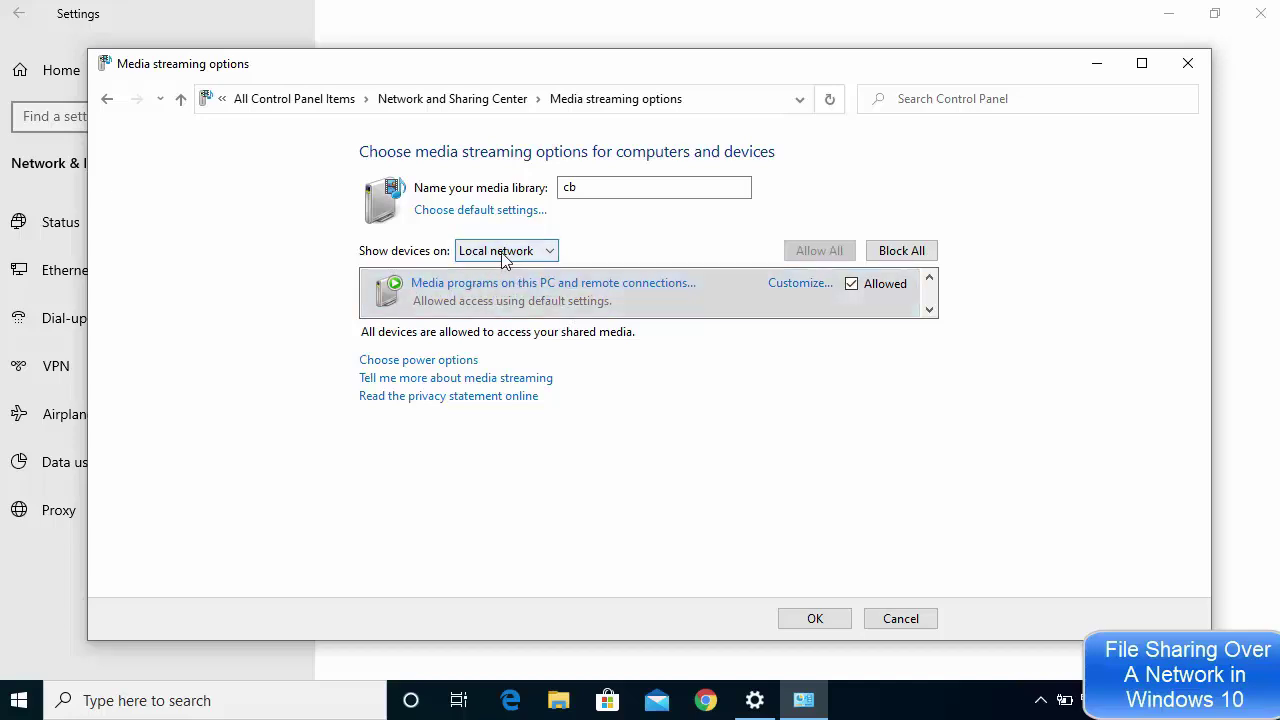
pyautogui.click(486, 254)
pyautogui.click(486, 289)
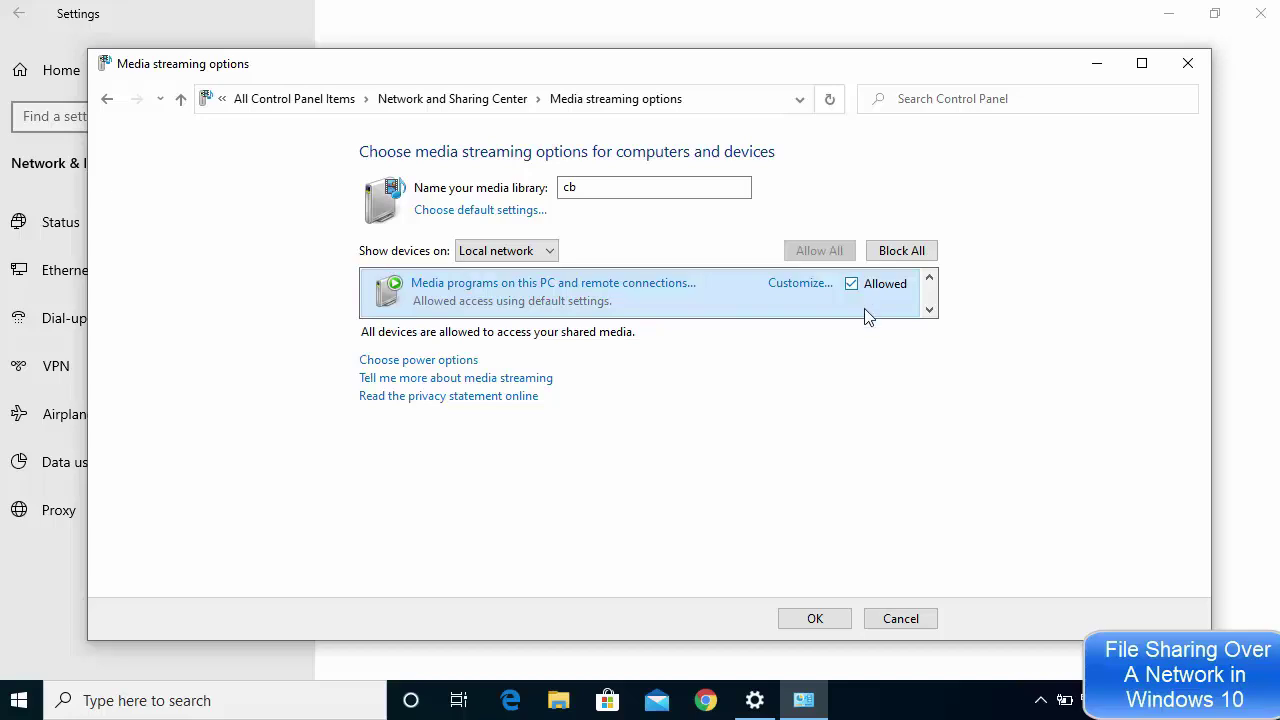
pyautogui.click(812, 619)
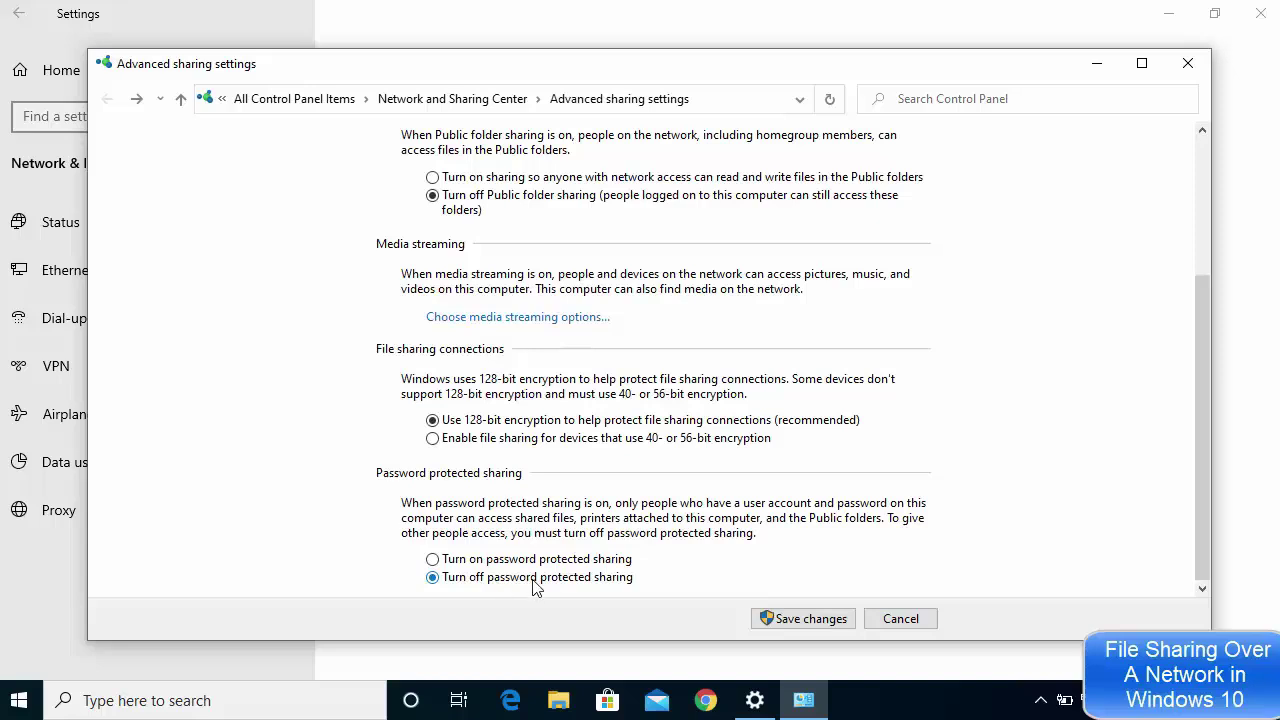
# Save the advanced sharing changes with password protected sharing turned off, and close Settings.
pyautogui.click(794, 624)
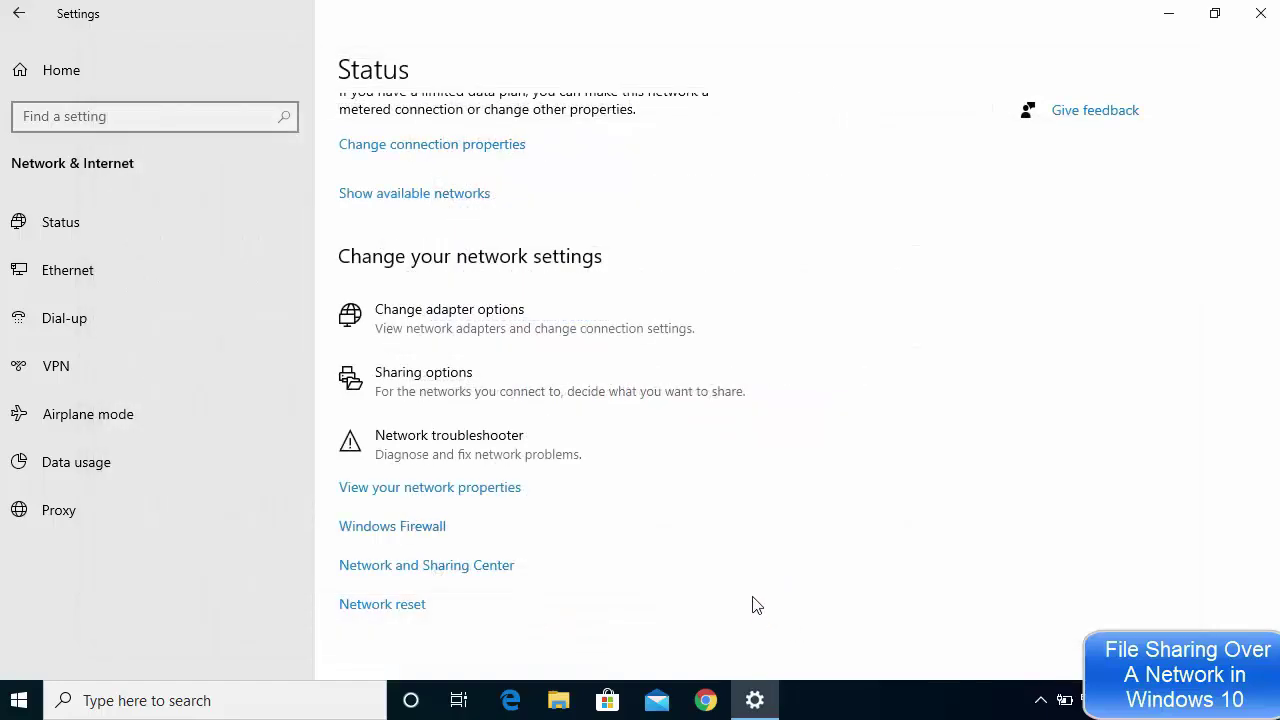
pyautogui.click(1261, 13)
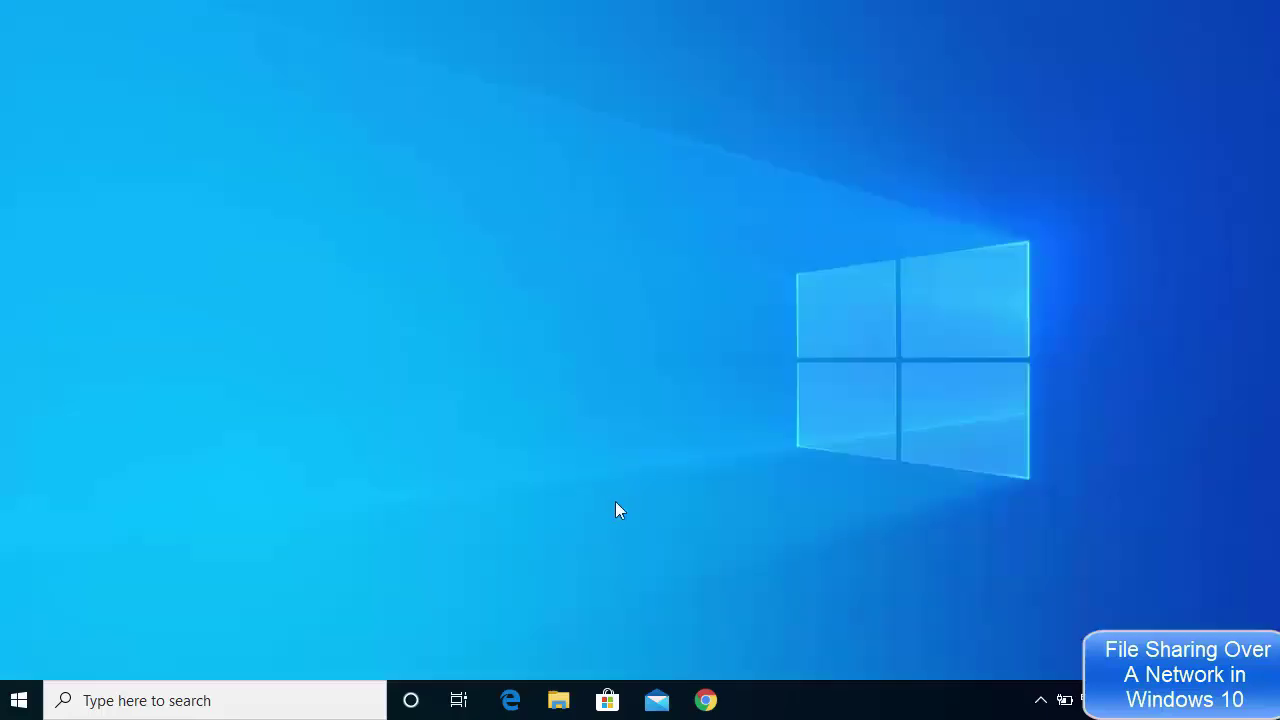
# Switch to File Explorer and go to the network path \\localhost to look for shared folders.
pyautogui.click(557, 700)
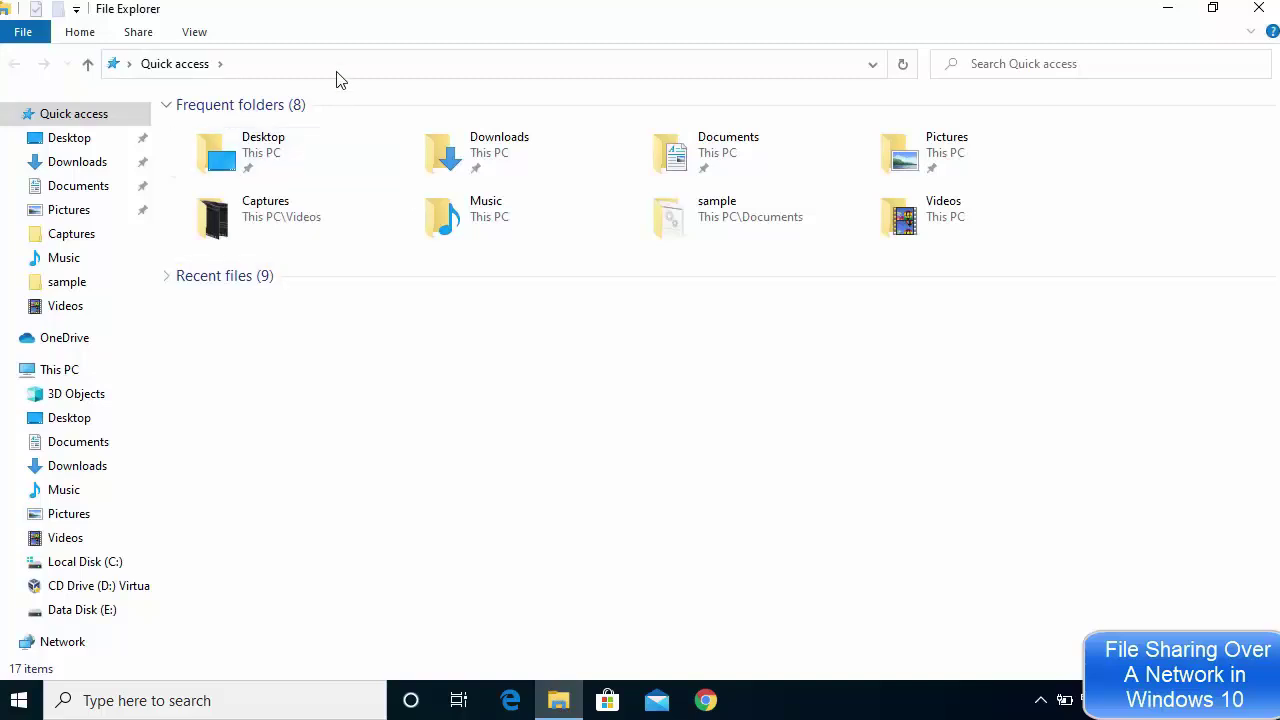
pyautogui.click(334, 72)
pyautogui.press('BackSpace')
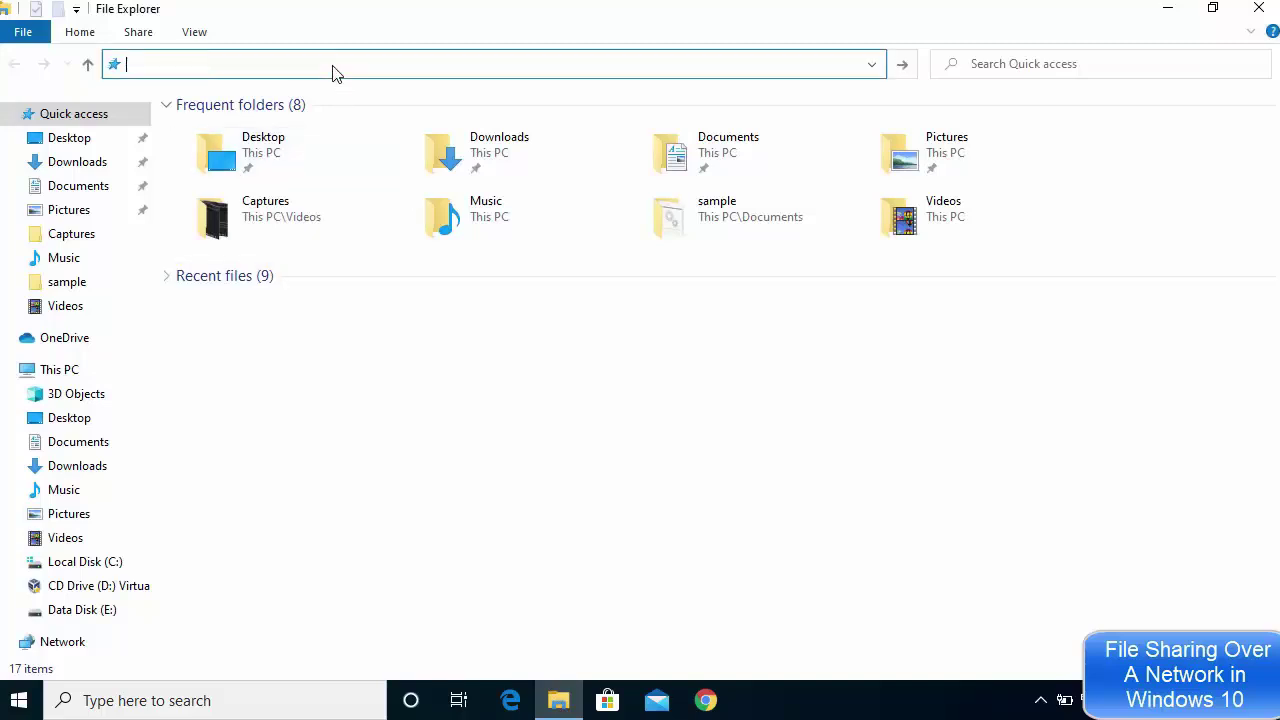
pyautogui.write('\\\\')
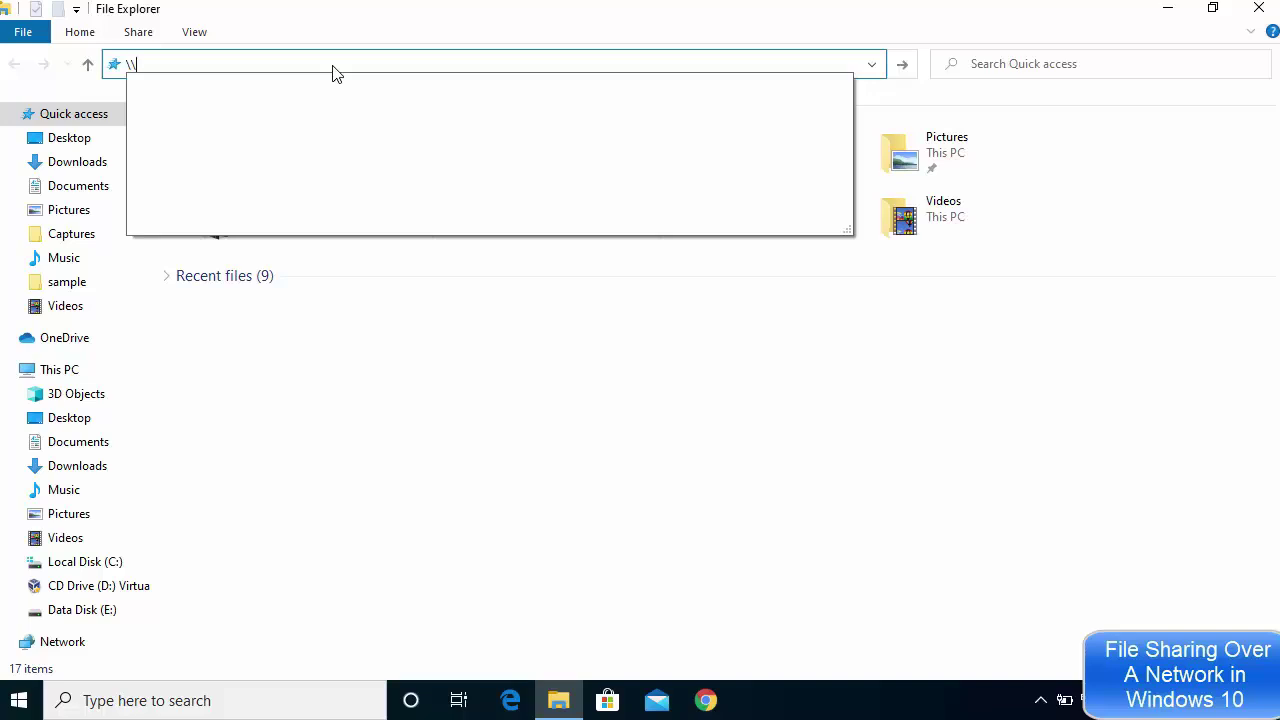
pyautogui.write('l')
pyautogui.press('Down')
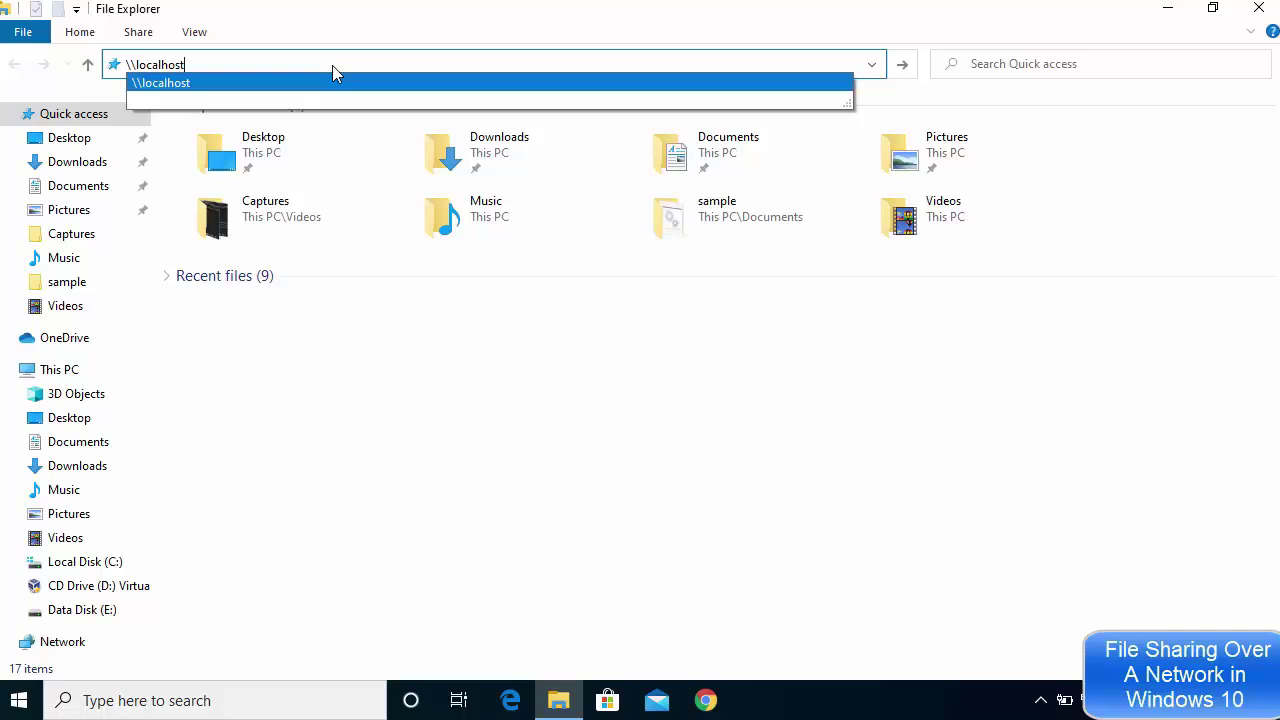
pyautogui.press('Return')
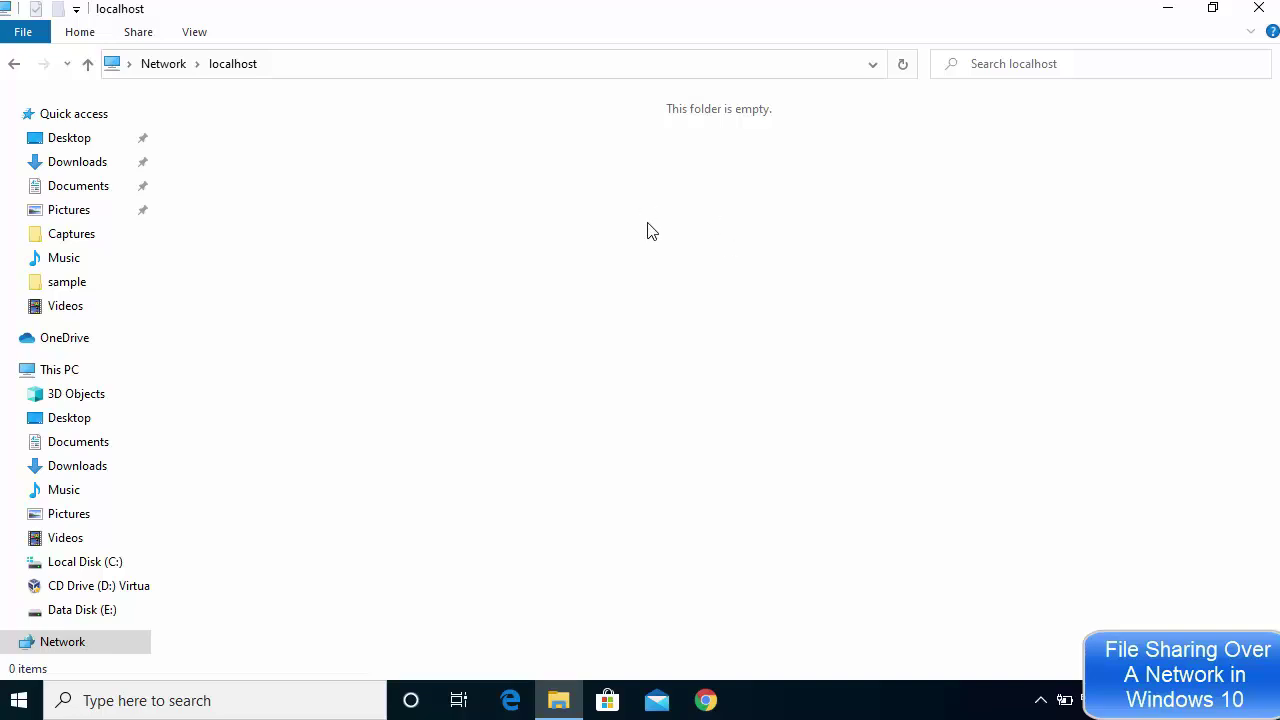
# Widen the navigation pane, go to This PC, and open the sharing properties of the Videos folder.
pyautogui.moveTo(151, 245); pyautogui.dragTo(289, 259)
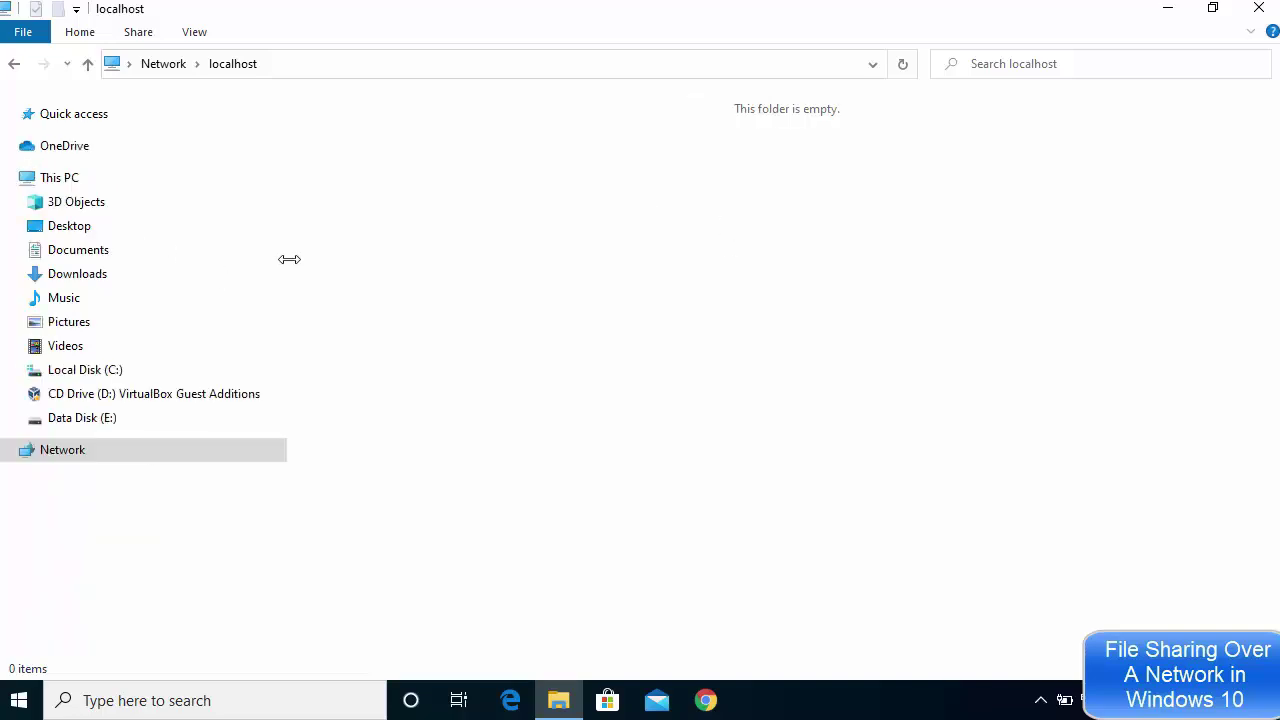
pyautogui.click(110, 184)
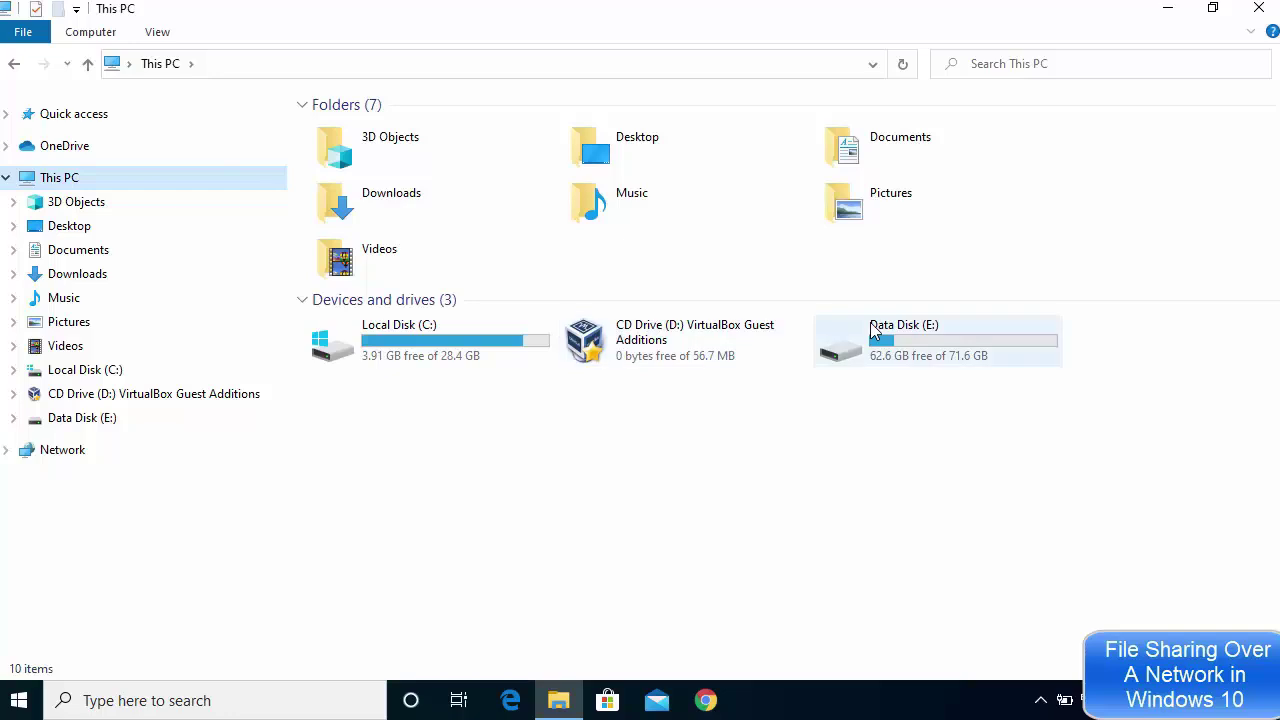
pyautogui.rightClick(389, 263)
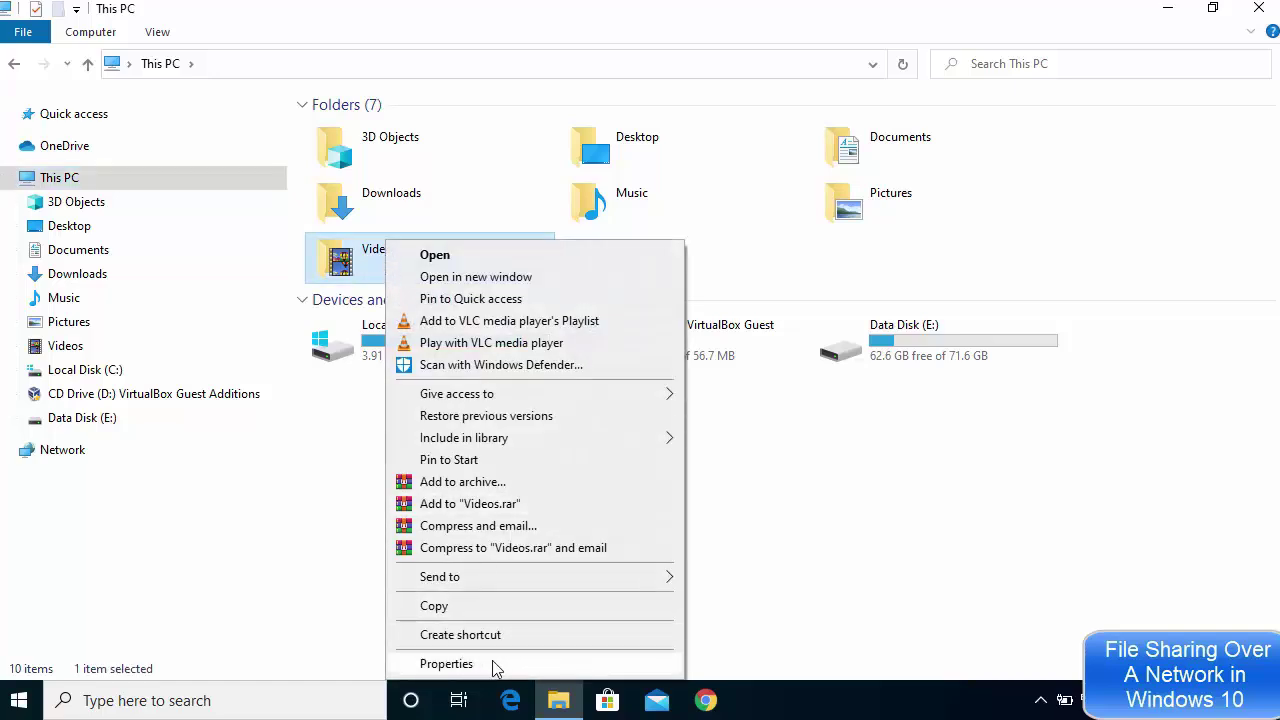
pyautogui.click(446, 664)
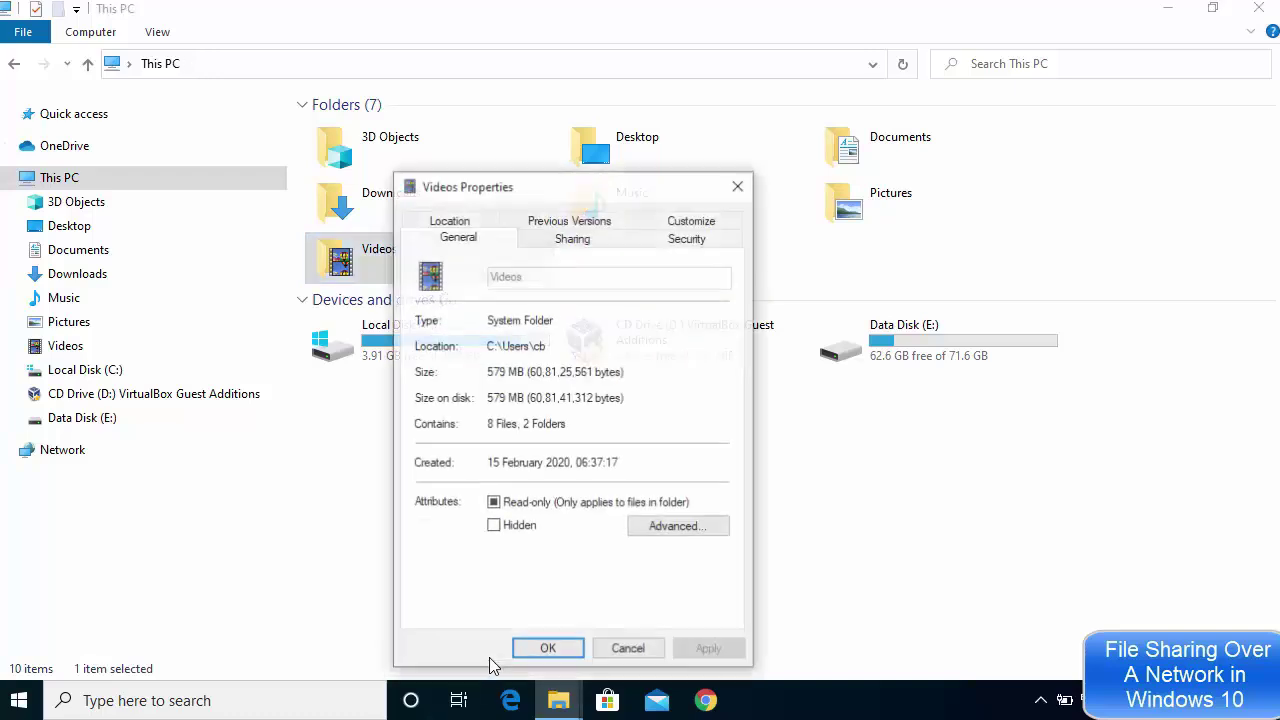
pyautogui.click(576, 240)
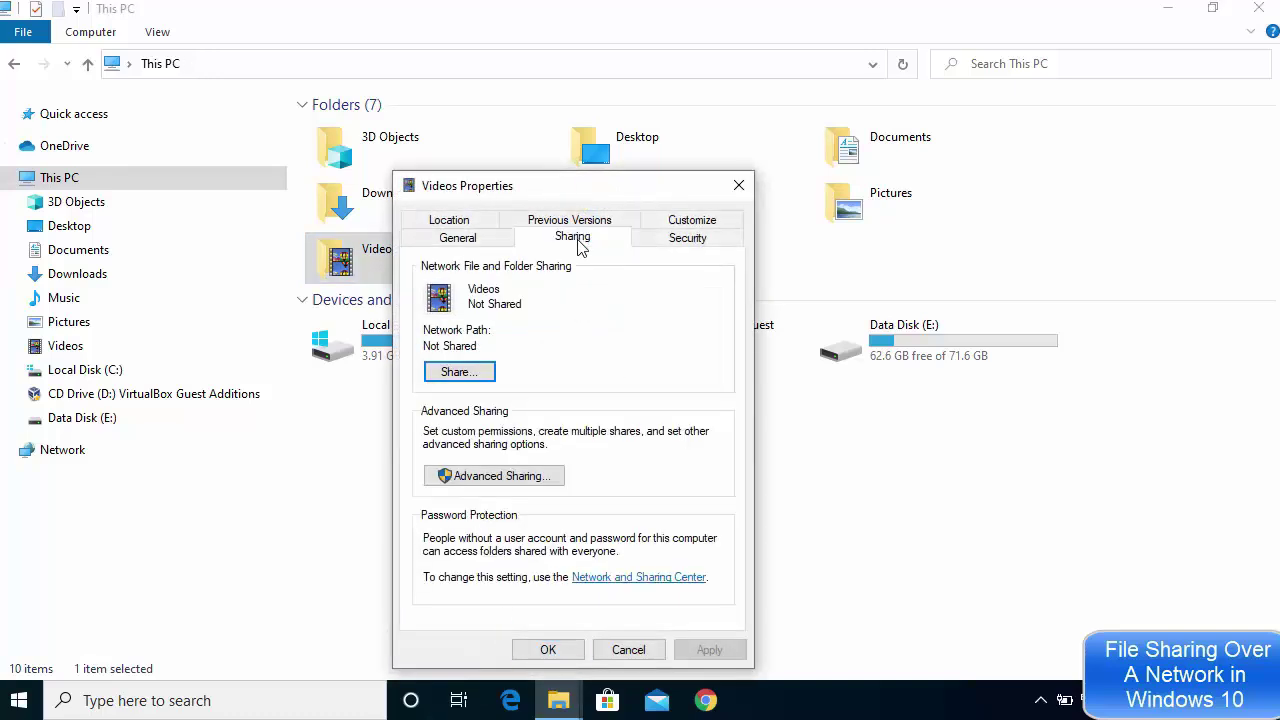
# Share the Videos folder through Advanced Sharing with the share name Videos, apply it, and close the folder's properties.
pyautogui.click(488, 480)
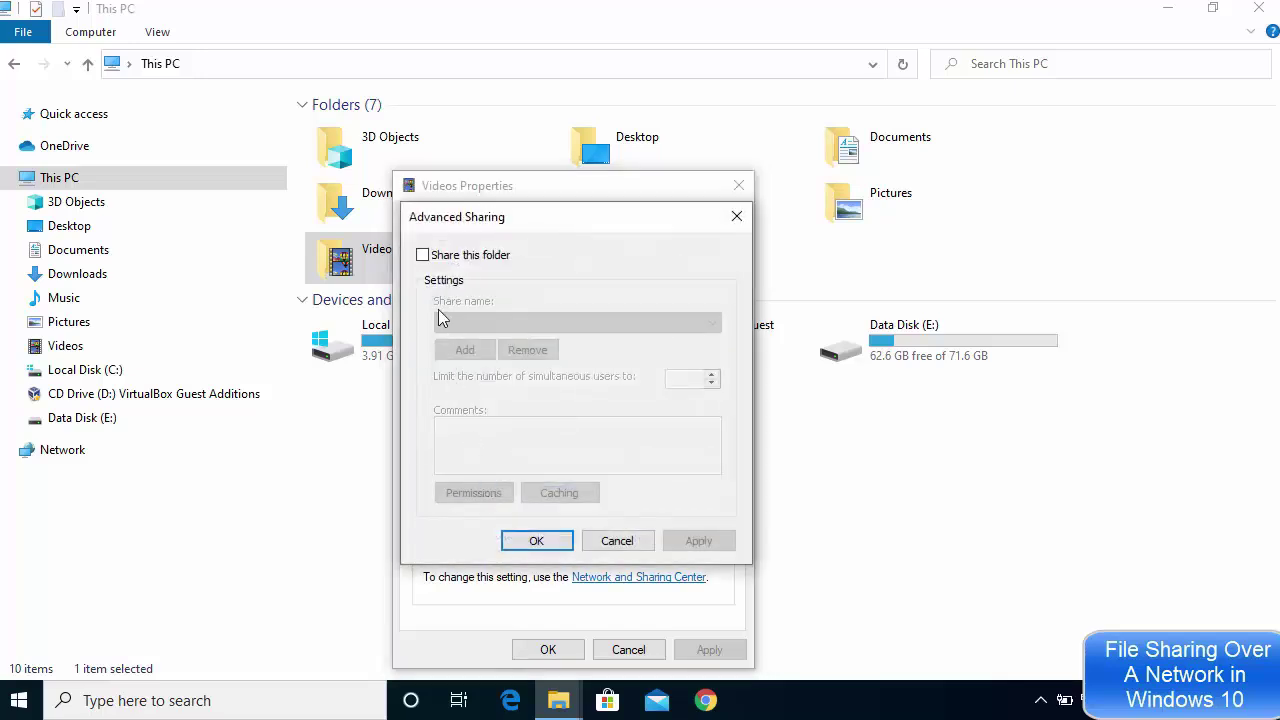
pyautogui.click(423, 256)
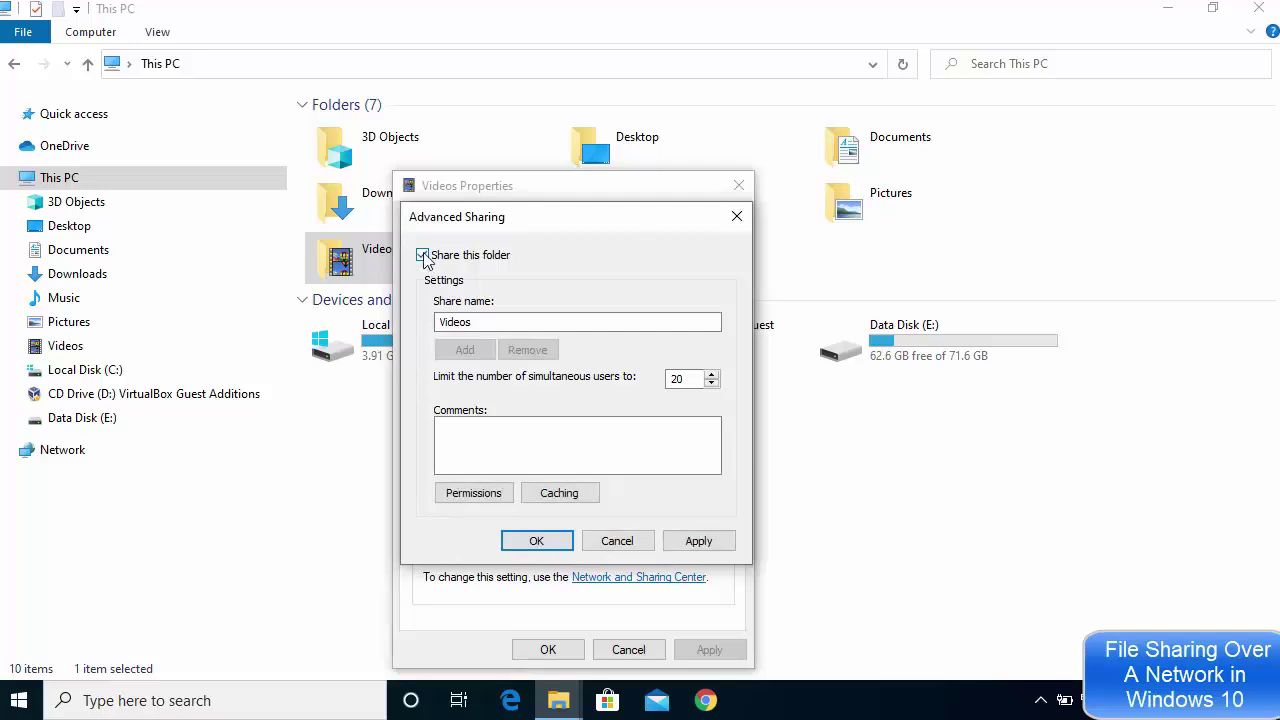
pyautogui.click(702, 542)
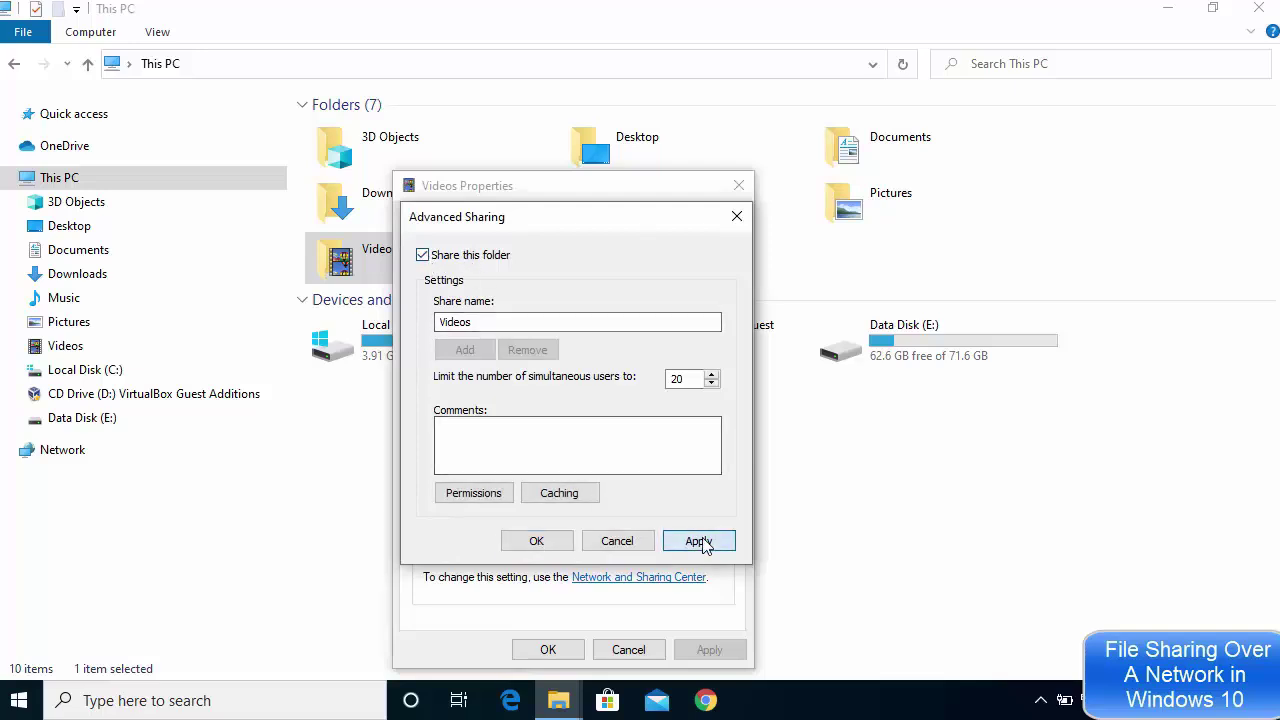
pyautogui.click(536, 541)
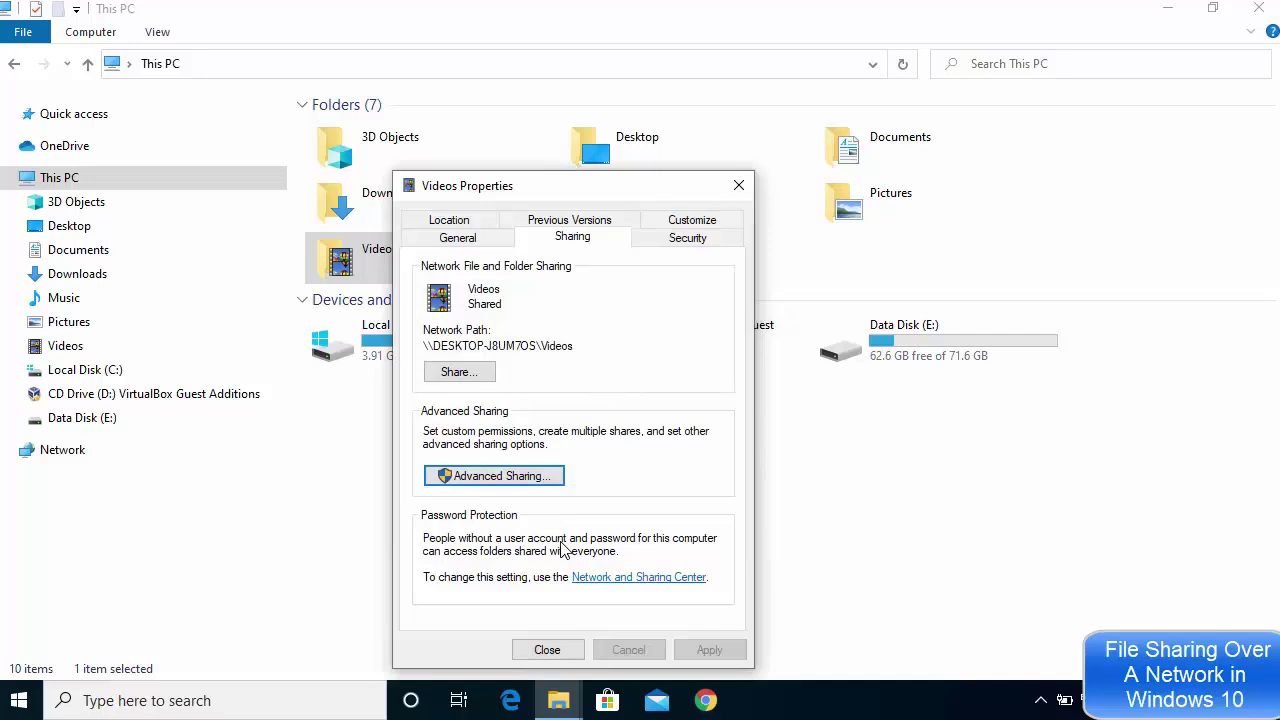
pyautogui.click(576, 653)
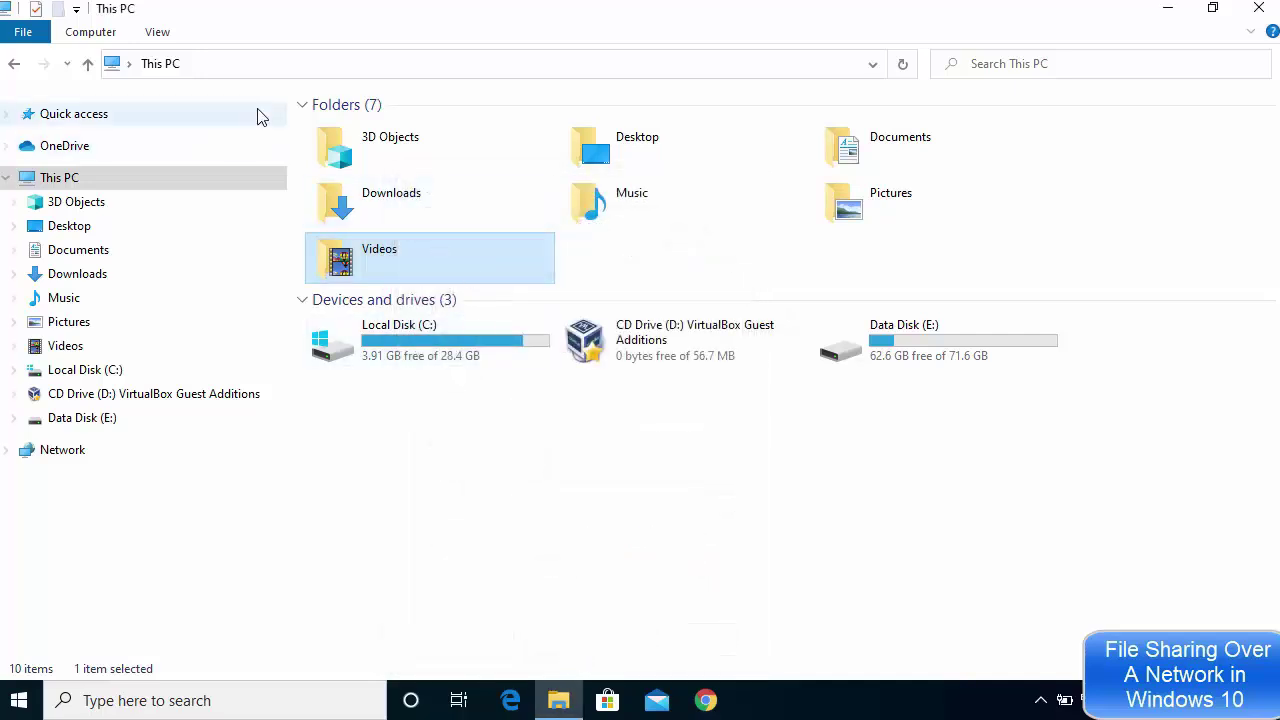
# Go to the network path \\localhost and open the shared Videos folder to check its contents.
pyautogui.click(228, 65)
pyautogui.write('\\')
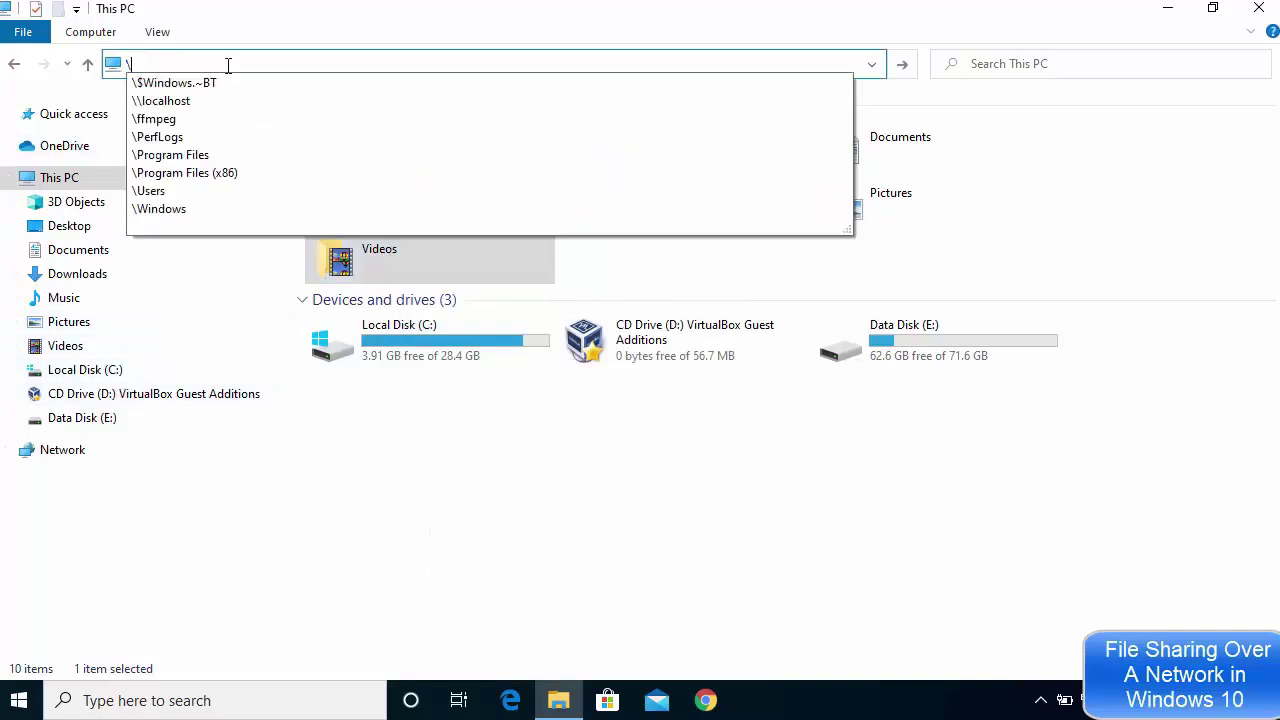
pyautogui.press('Down')
pyautogui.press('Down')
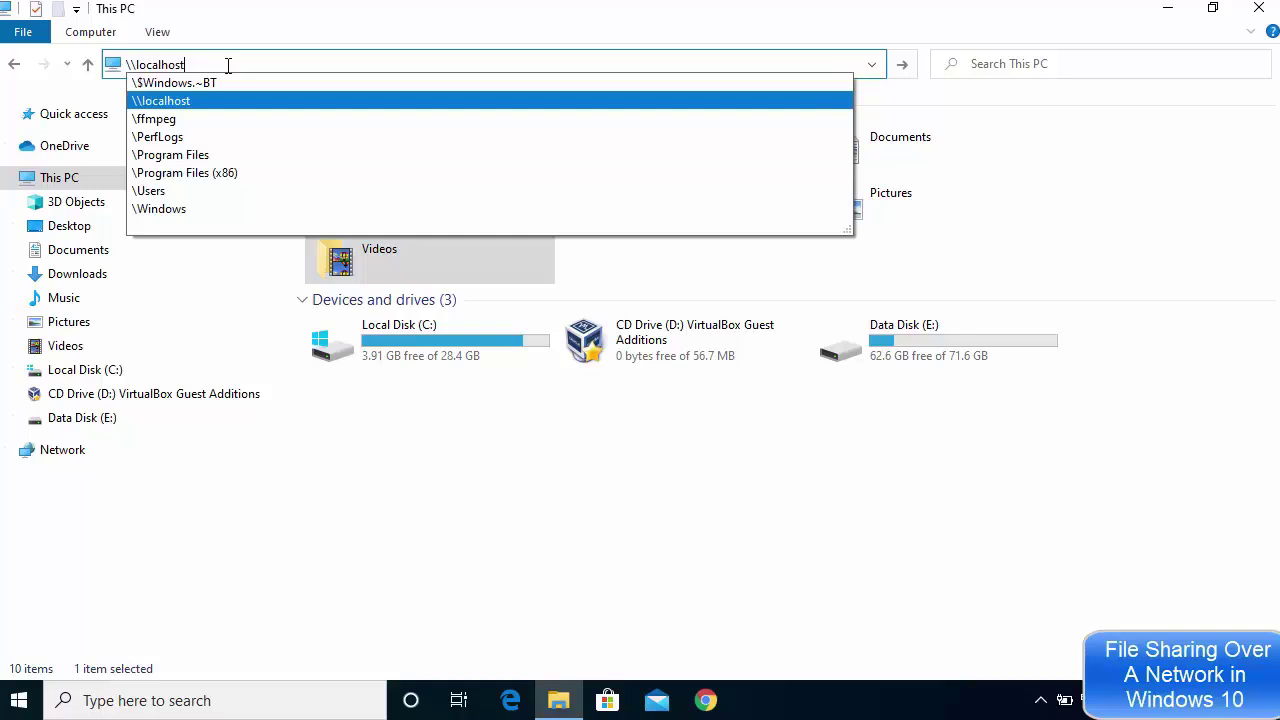
pyautogui.press('Return')
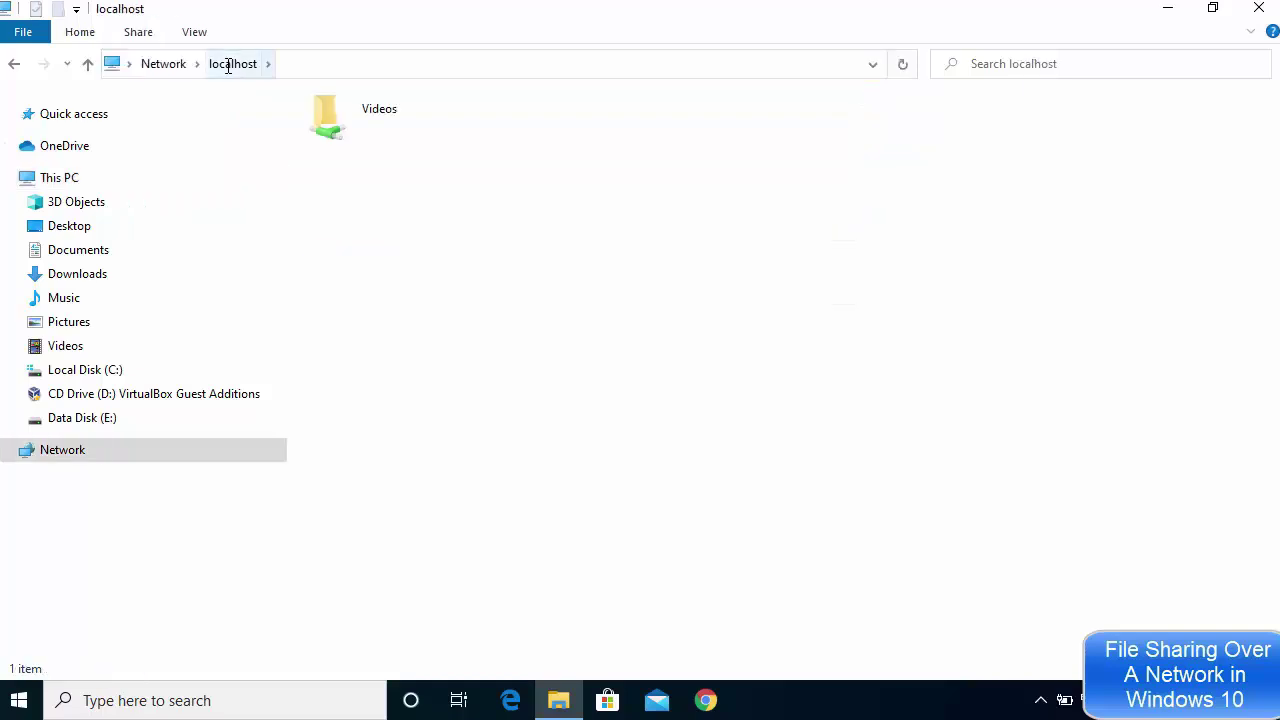
pyautogui.doubleClick(402, 128)
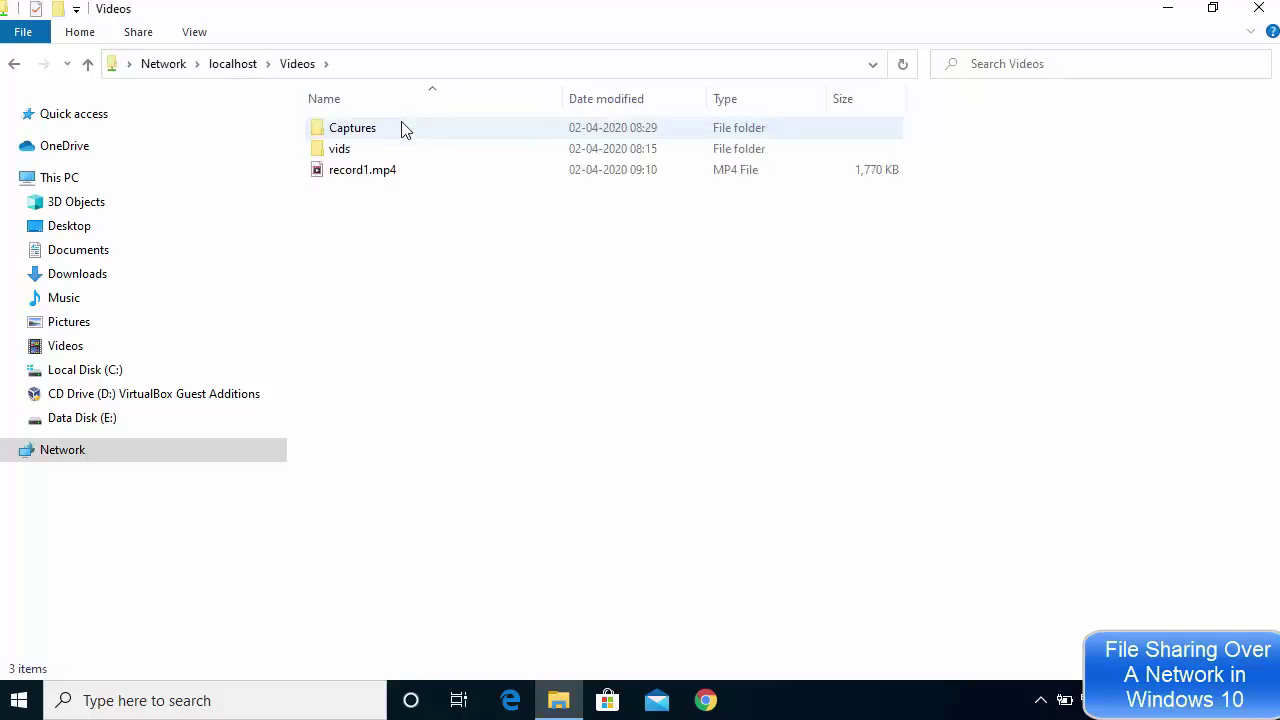
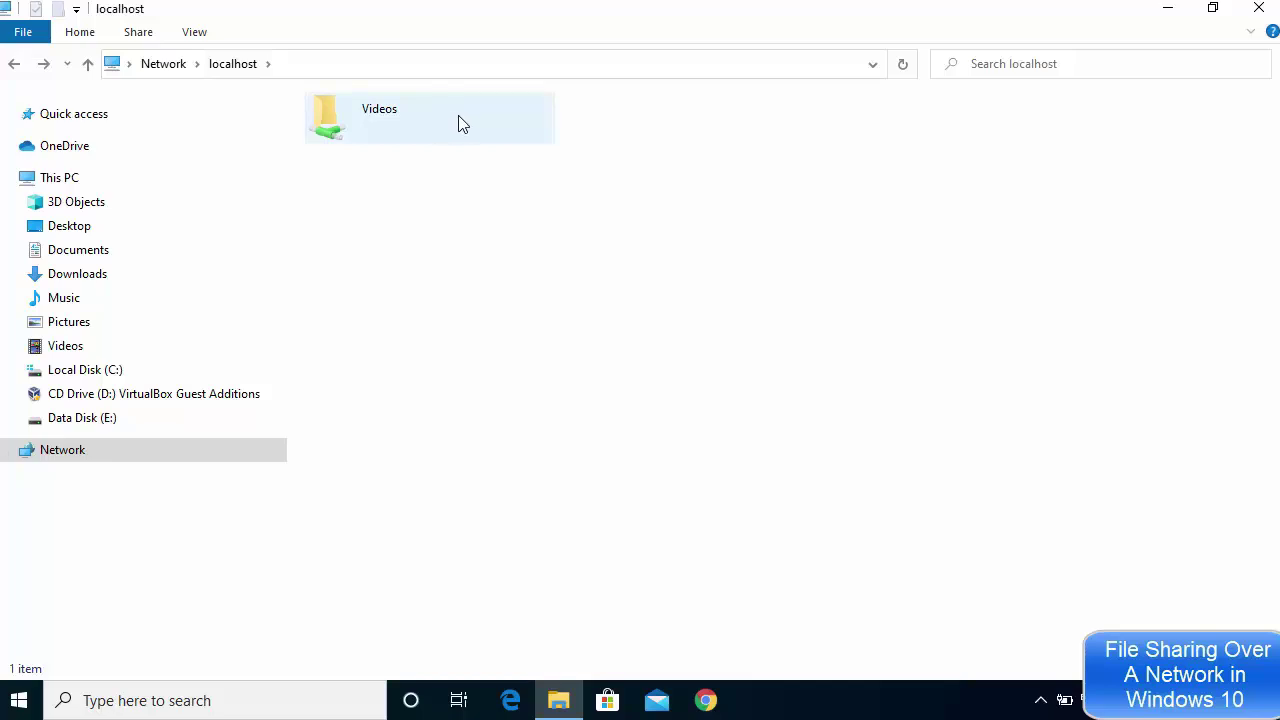
# Expand Network in the folder tree, view the network computers, and open DESKTOP-J8UM7OS to check its shared folders.
pyautogui.click(7, 452)
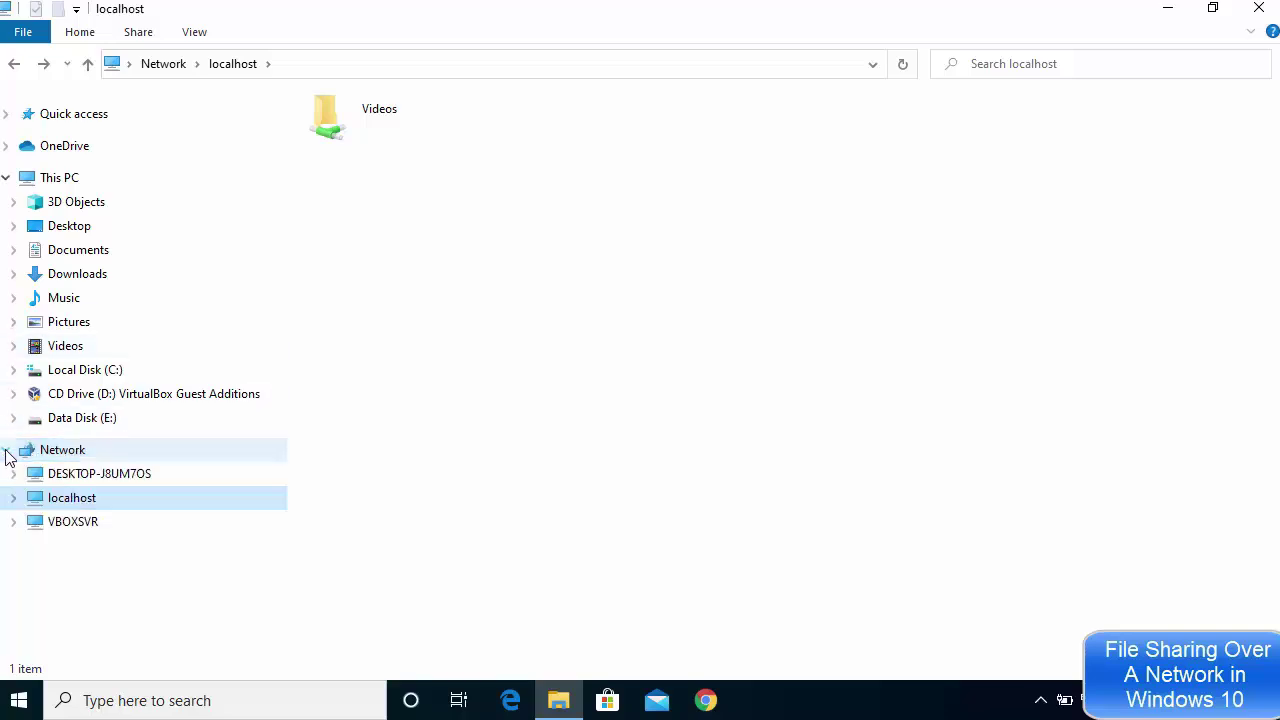
pyautogui.click(68, 452)
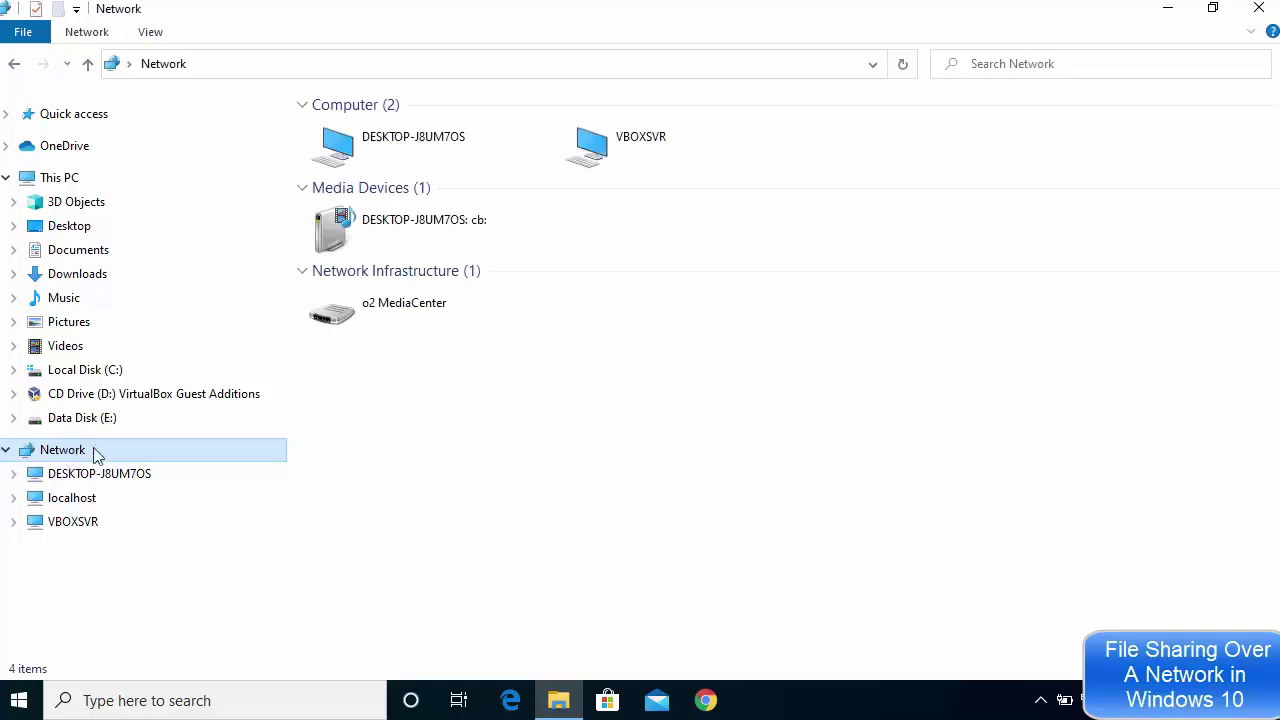
pyautogui.doubleClick(408, 147)
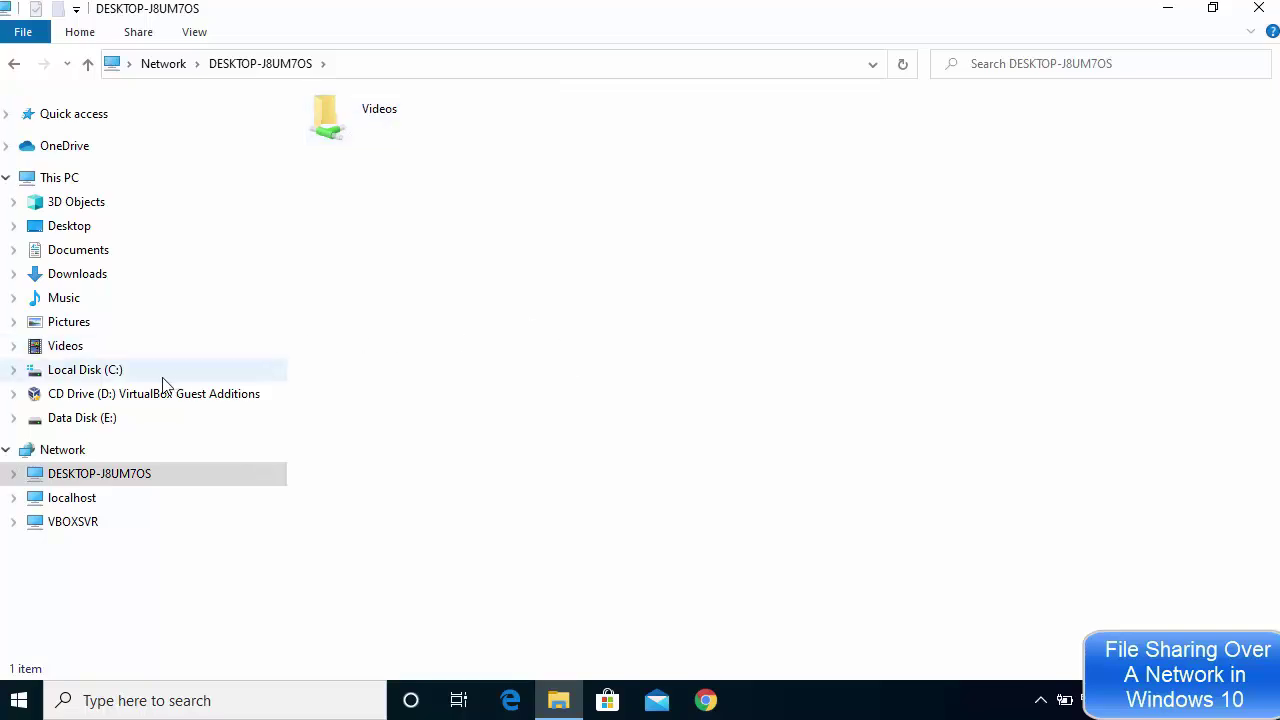
# Go to This PC and open Local Disk (C:).
pyautogui.click(62, 178)
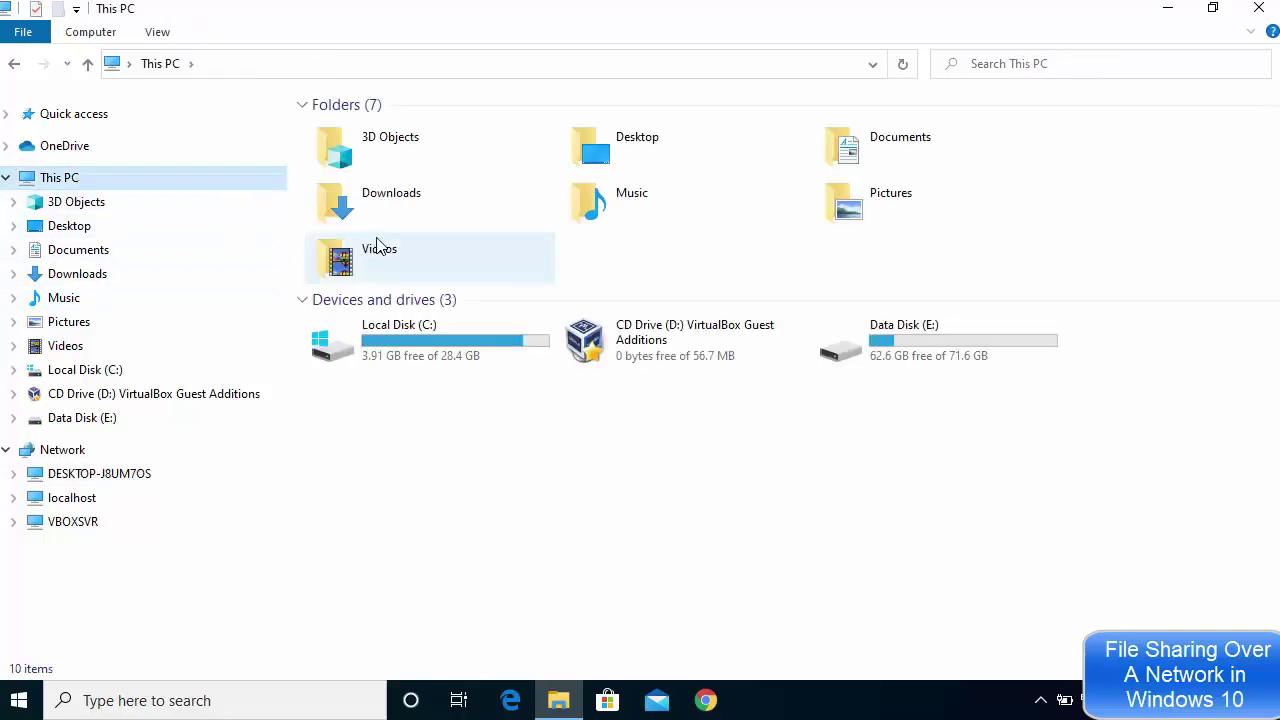
pyautogui.doubleClick(436, 331)
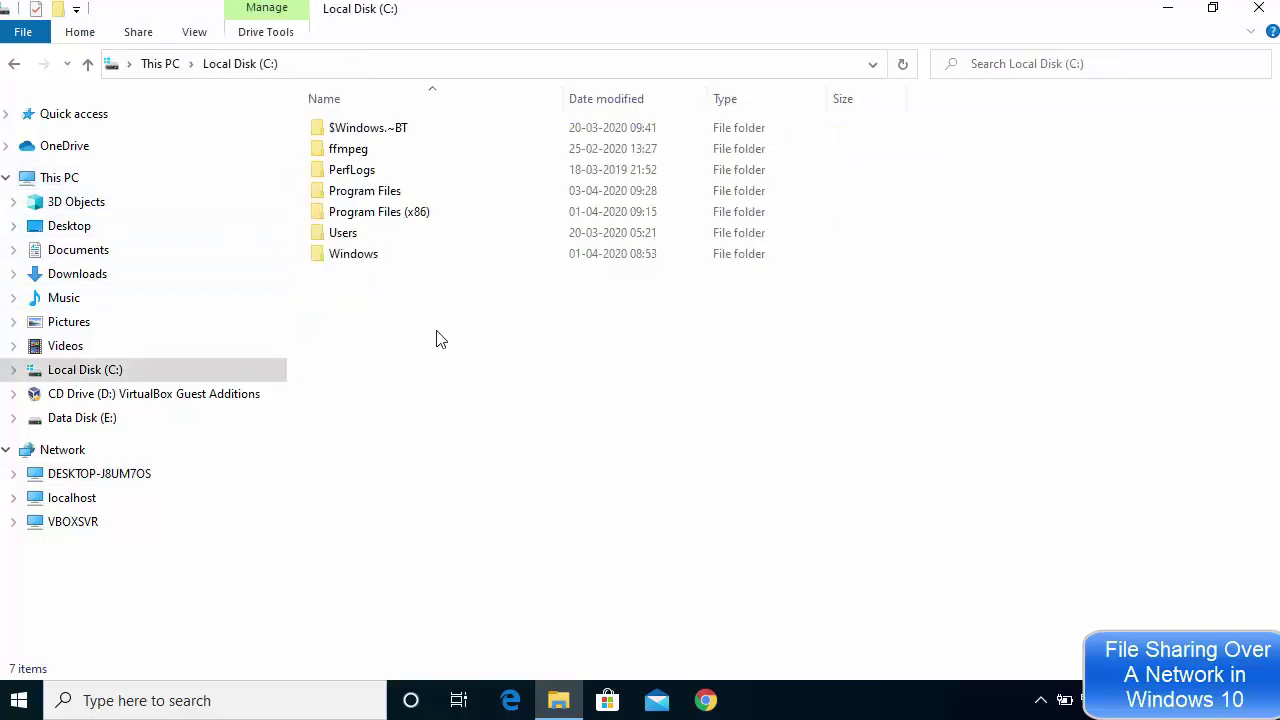
pyautogui.rightClick(360, 240)
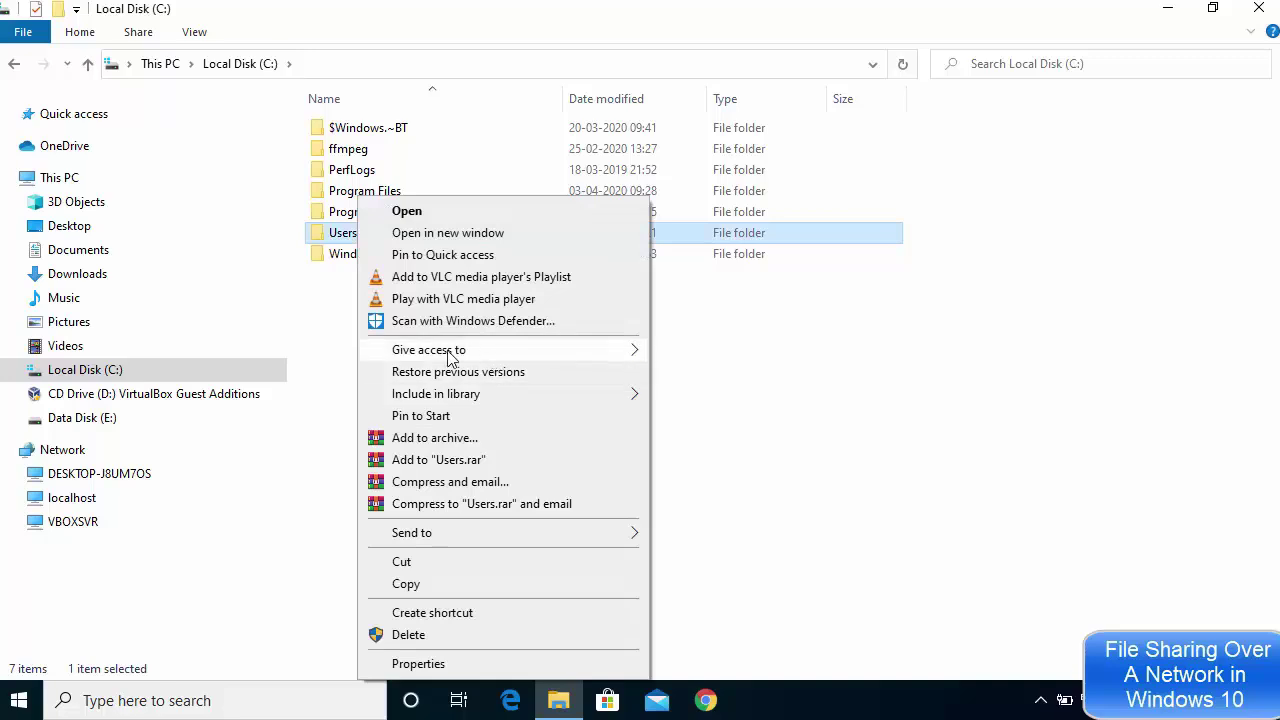
pyautogui.moveTo(450, 355)
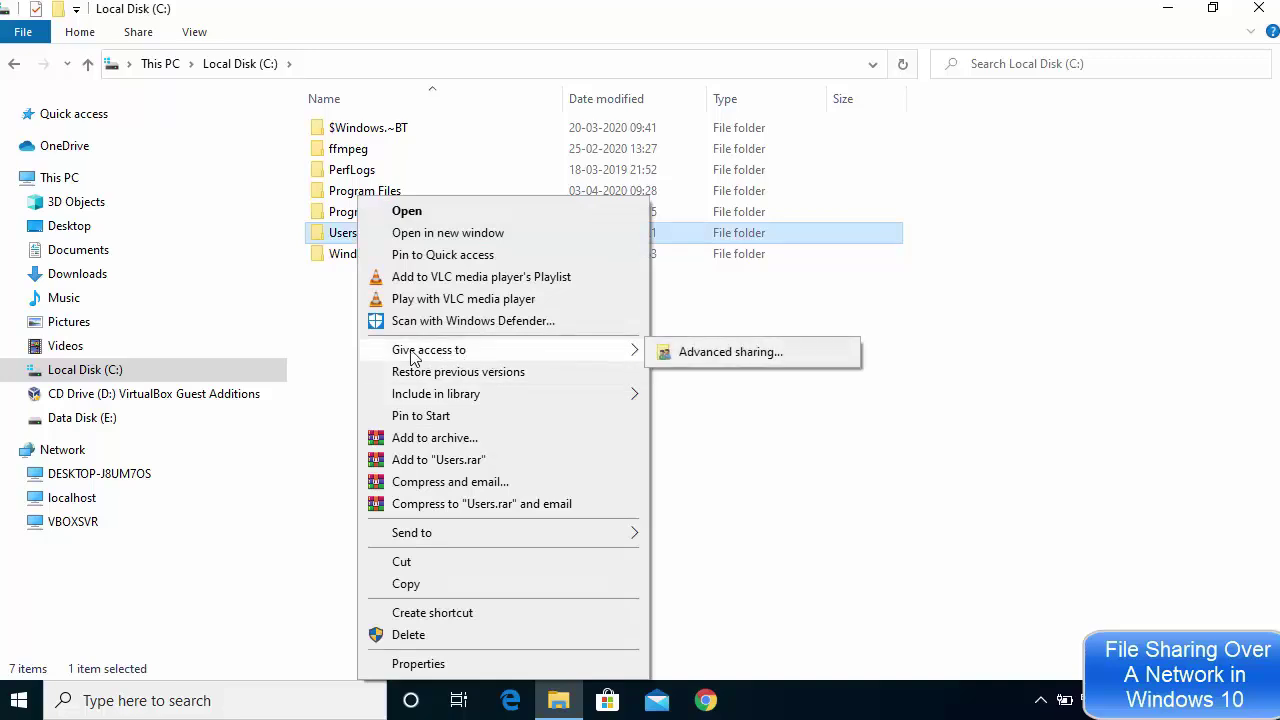
pyautogui.click(728, 352)
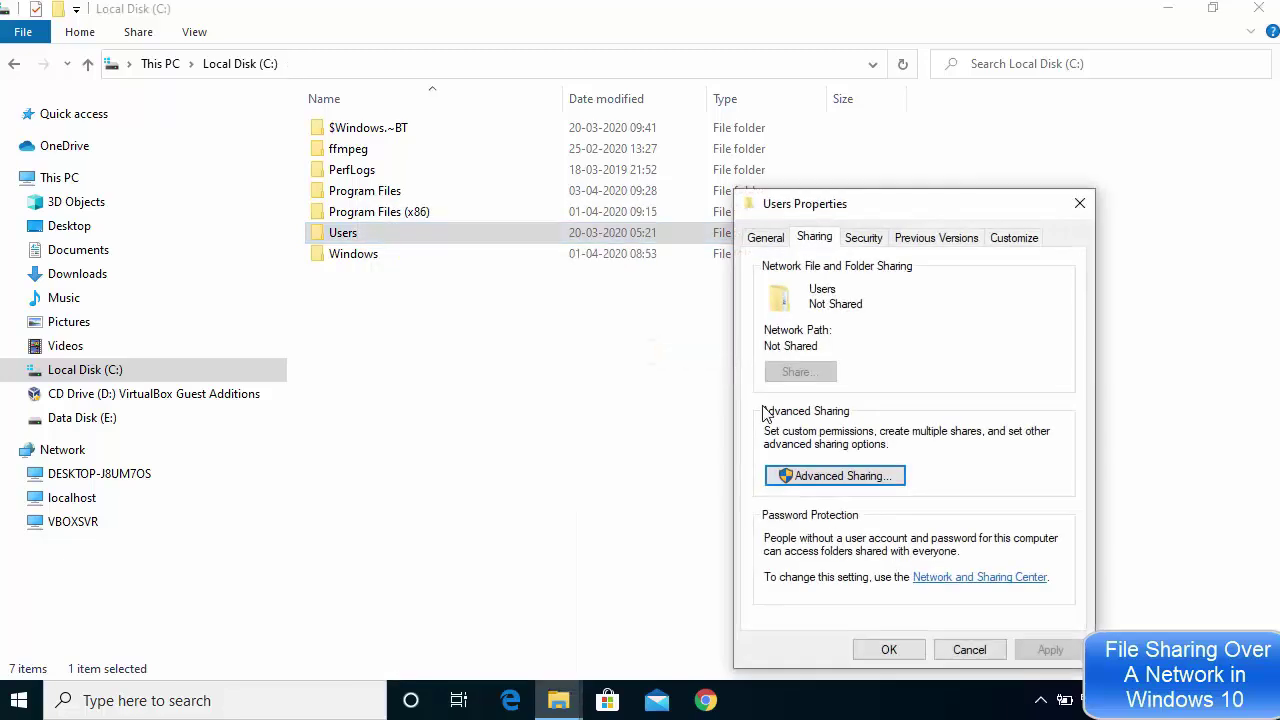
pyautogui.click(969, 649)
# Share the Users folder on Local Disk (C:) through Advanced Sharing with the share name Users, and close its properties.
pyautogui.rightClick(383, 238)
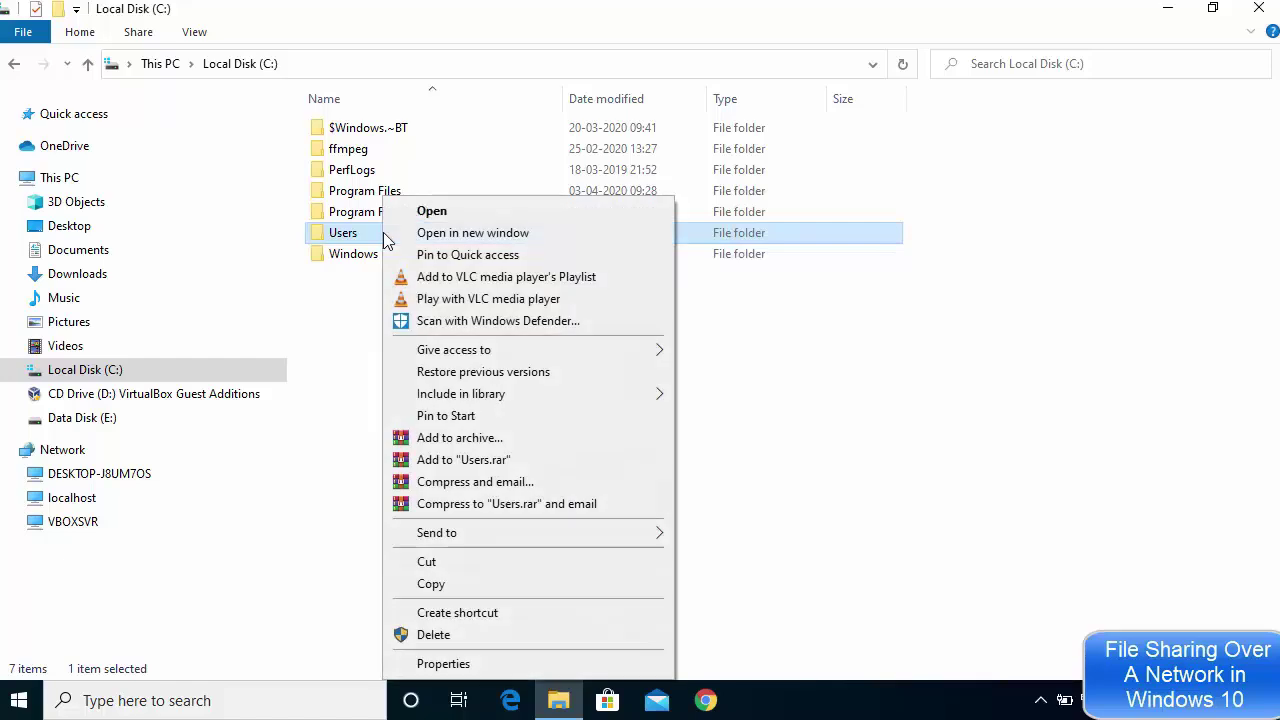
pyautogui.click(443, 664)
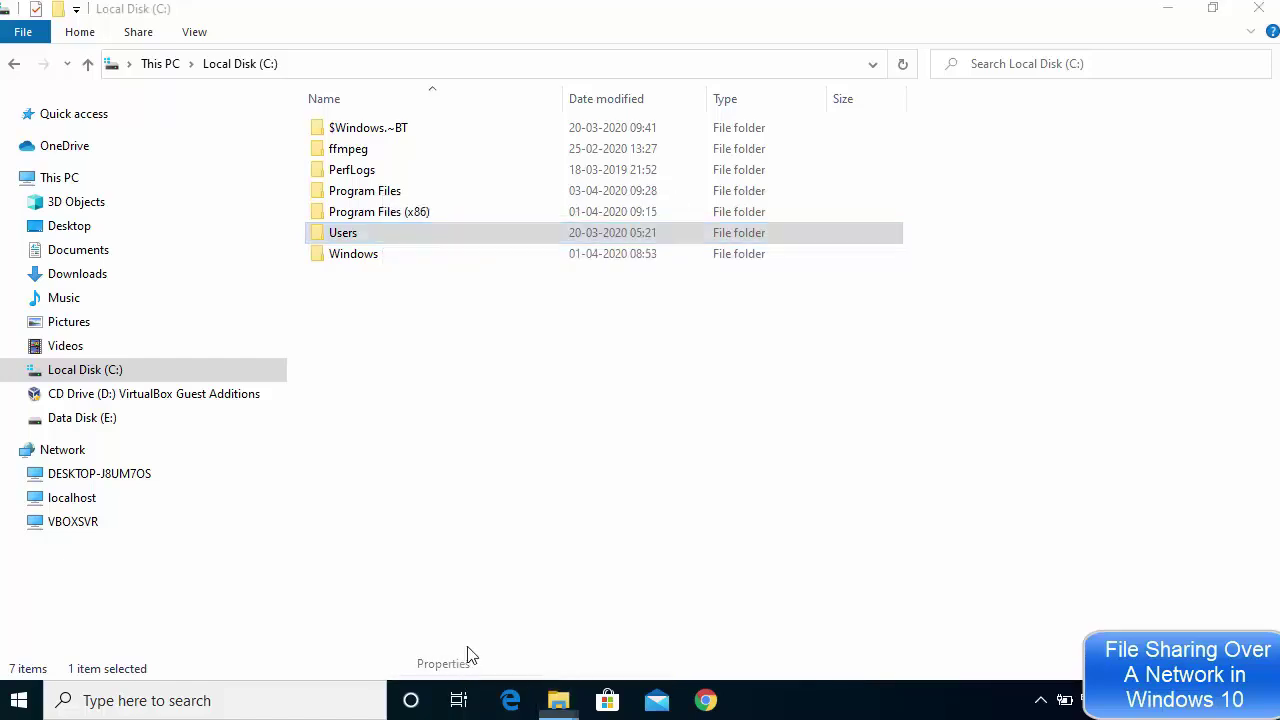
pyautogui.click(478, 240)
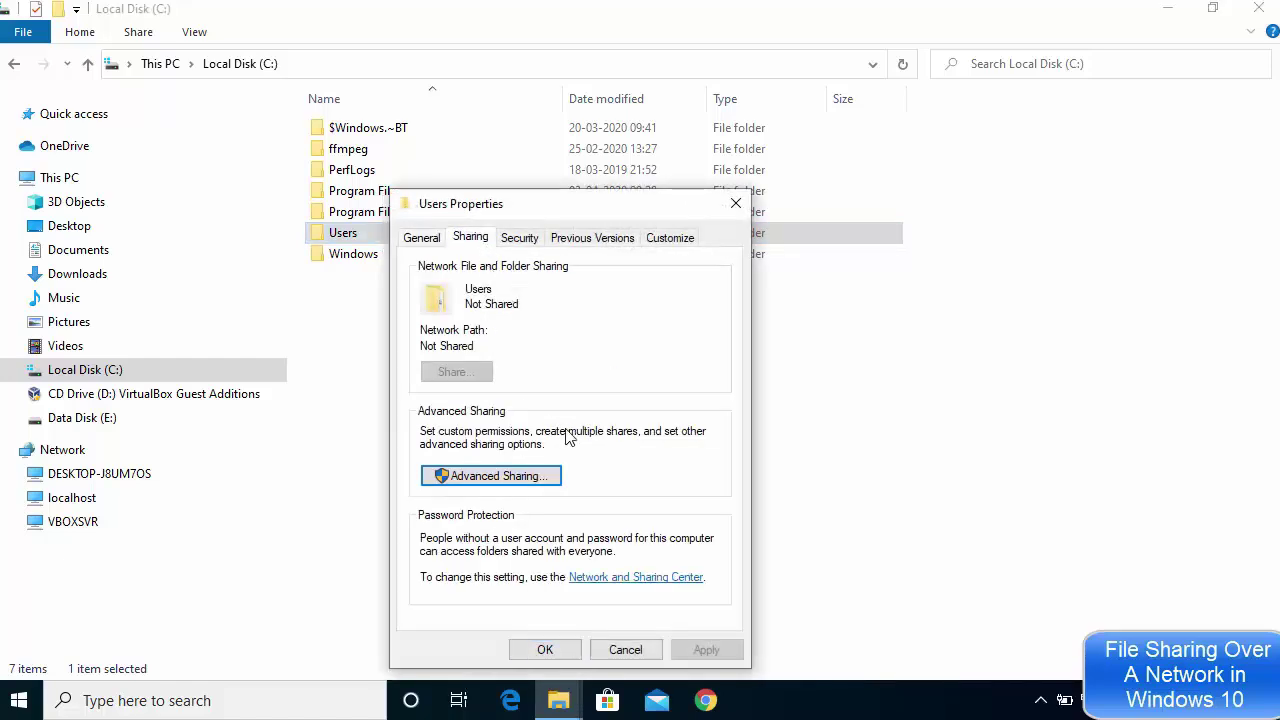
pyautogui.click(500, 478)
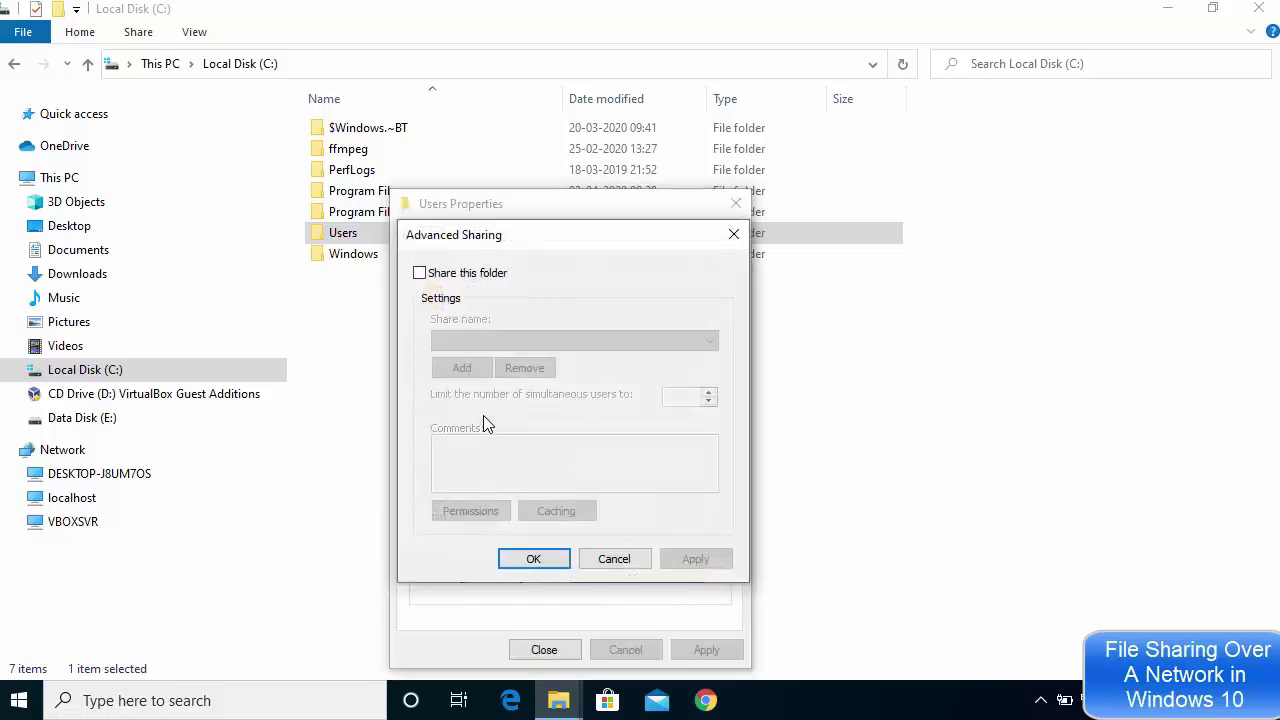
pyautogui.click(419, 274)
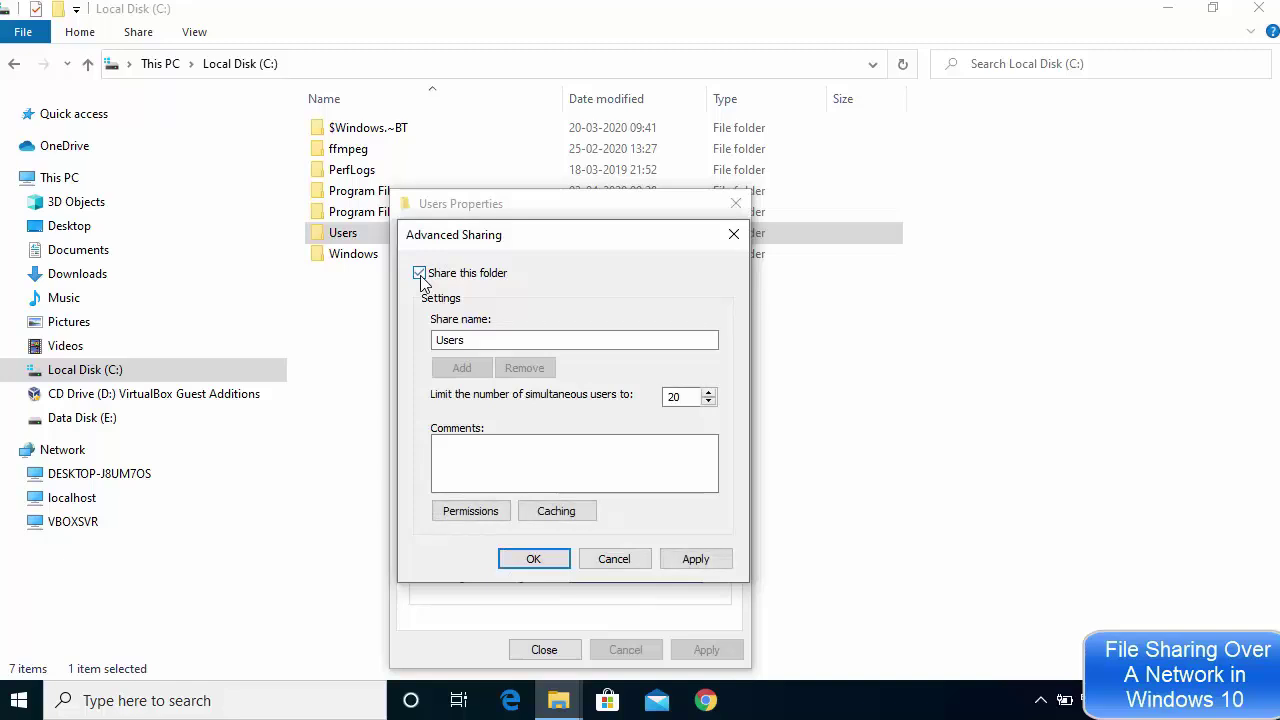
pyautogui.click(698, 559)
pyautogui.click(533, 559)
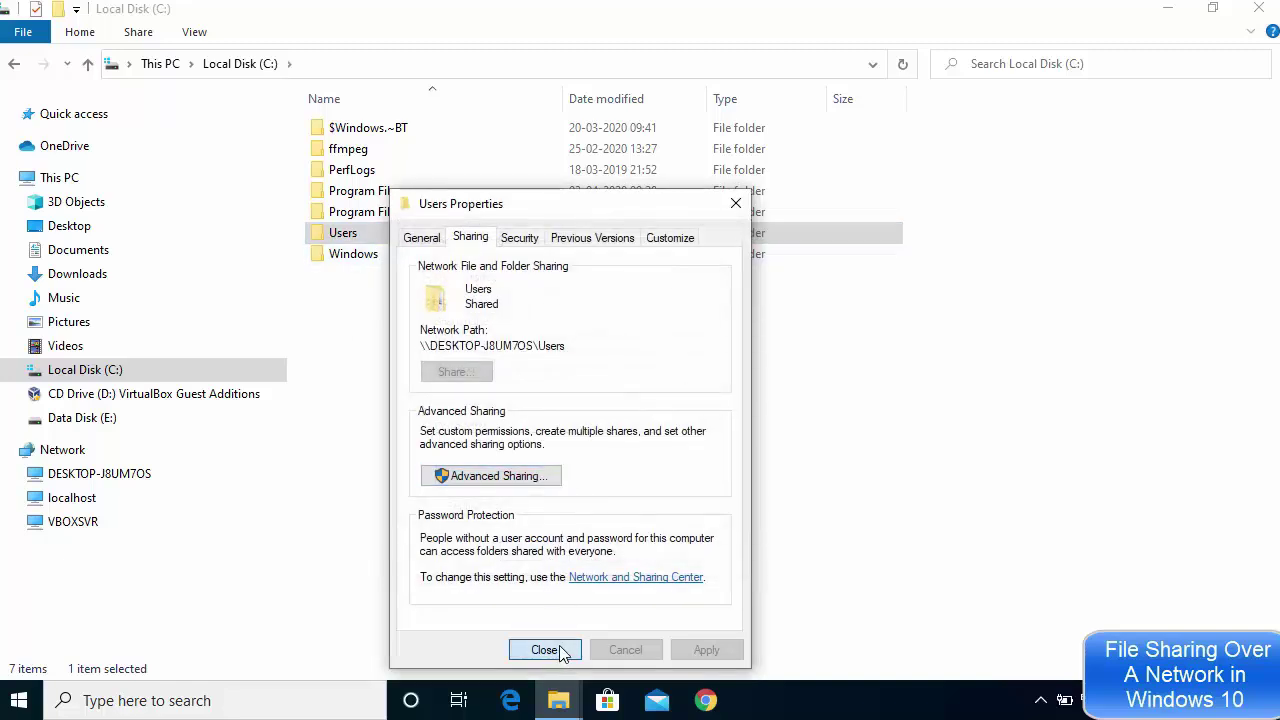
pyautogui.click(553, 650)
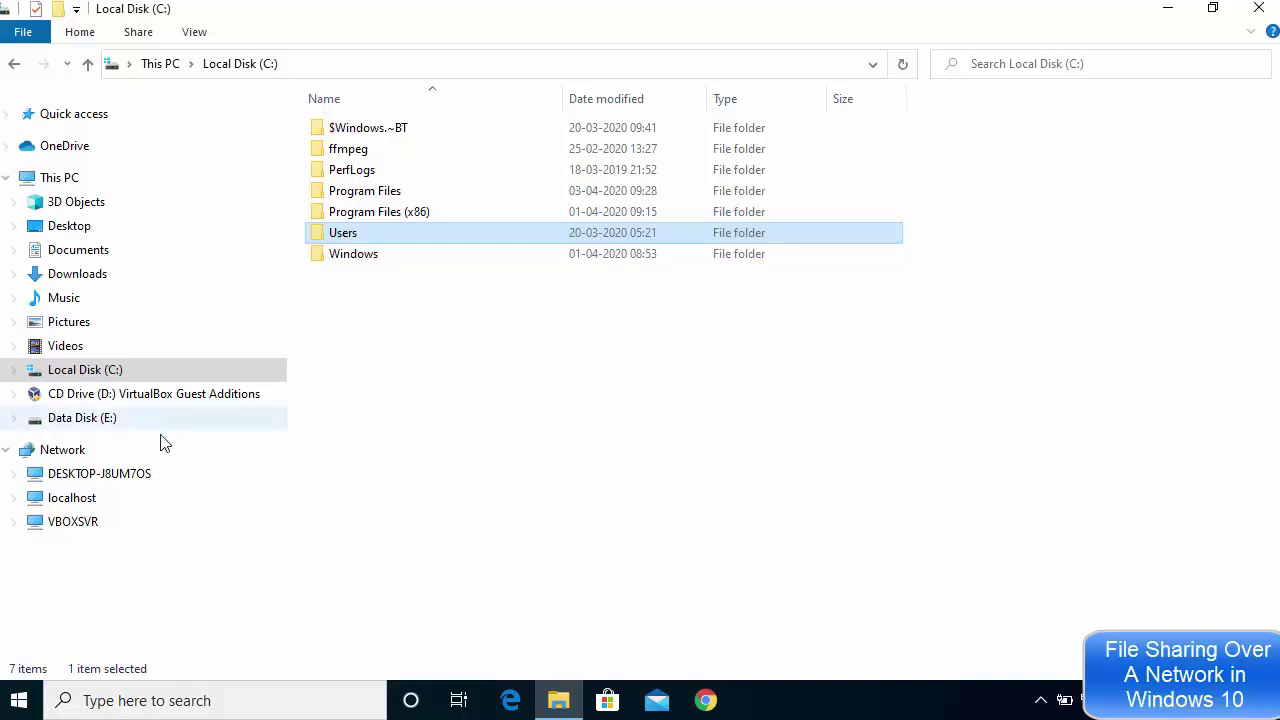
# View the shared folders under localhost in the Network tree and show the full network path.
pyautogui.click(128, 498)
pyautogui.click(288, 66)
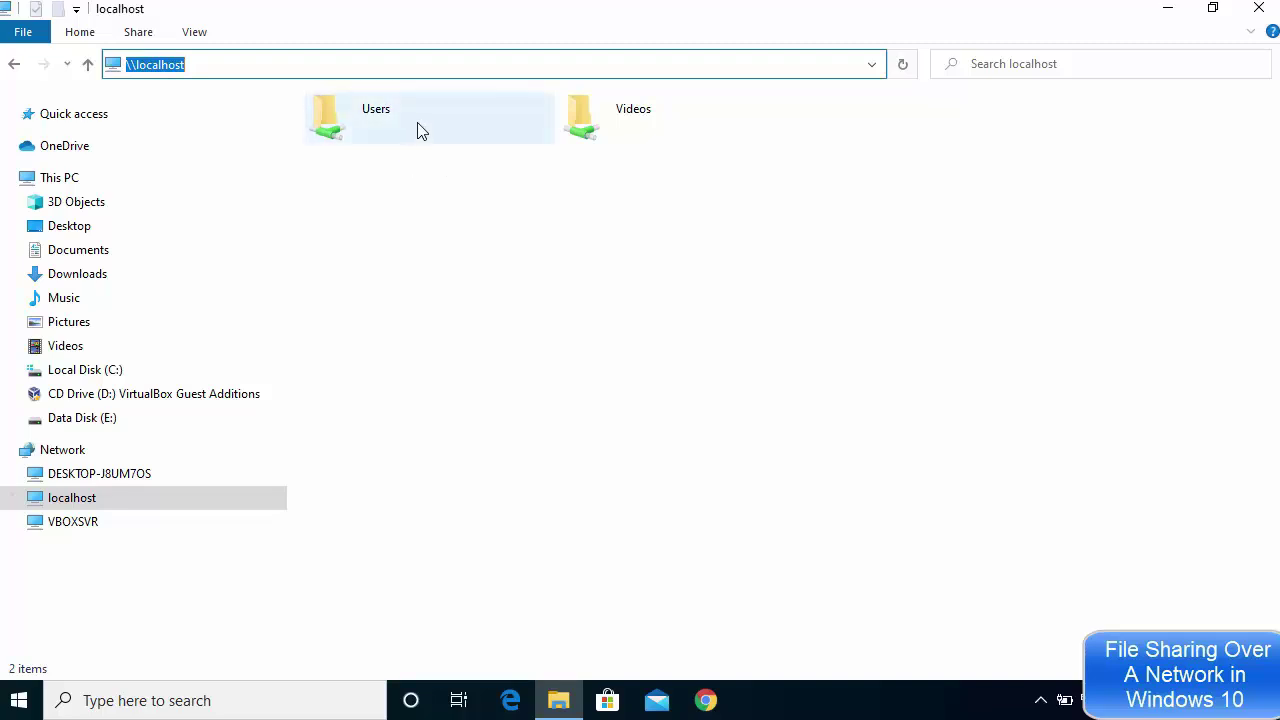
pyautogui.click(529, 324)
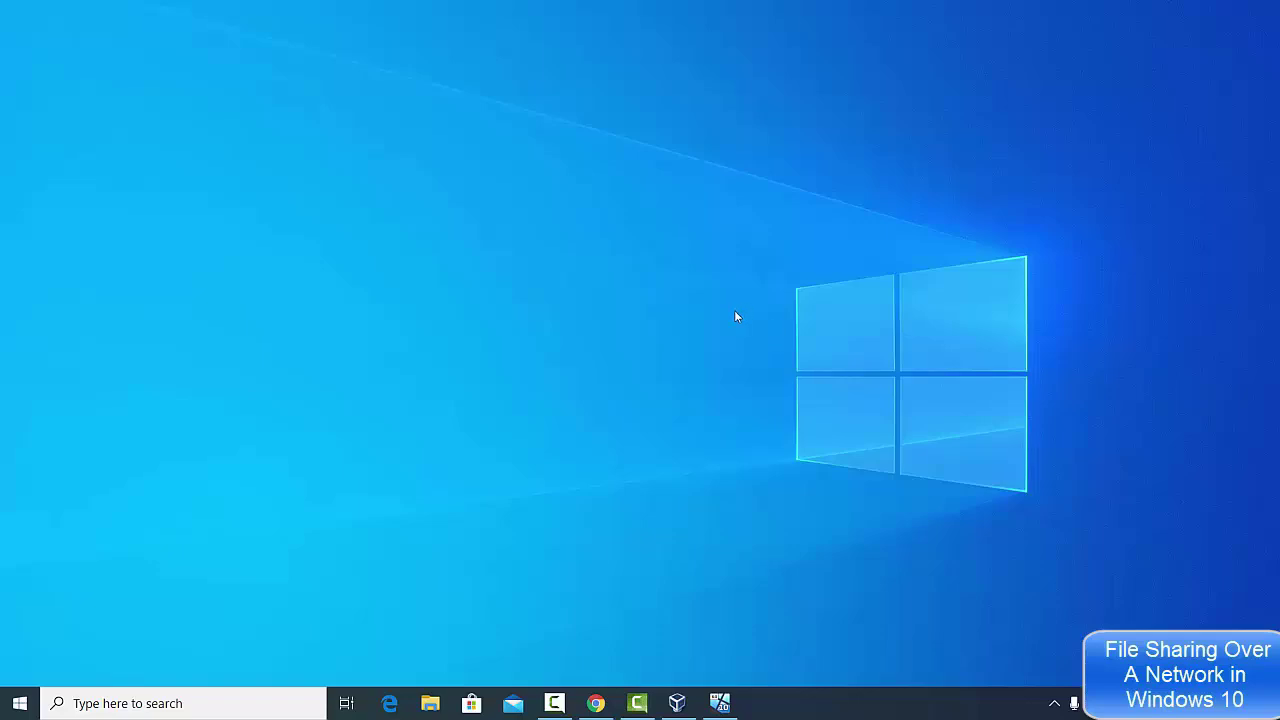
# On the other computer, open File Explorer, browse the Network location, and open DESKTOP-J8UM7OS to view its shared folders.
pyautogui.click(430, 704)
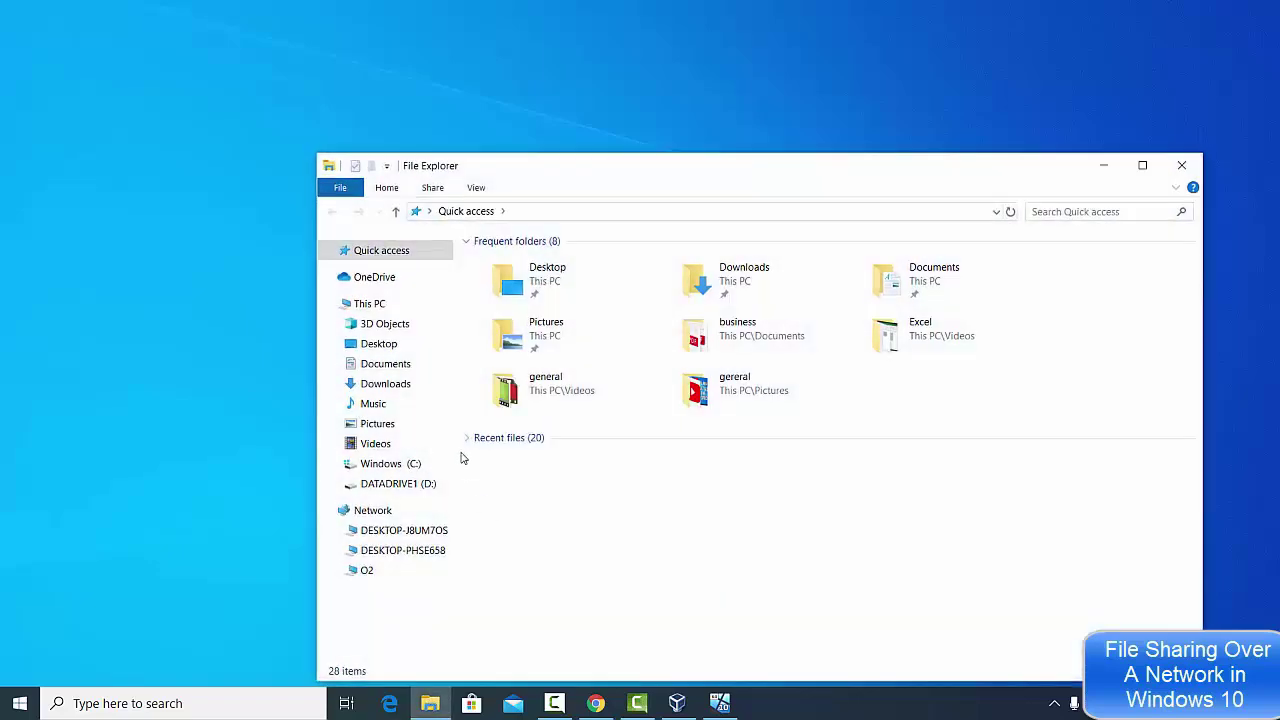
pyautogui.click(335, 512)
pyautogui.click(386, 516)
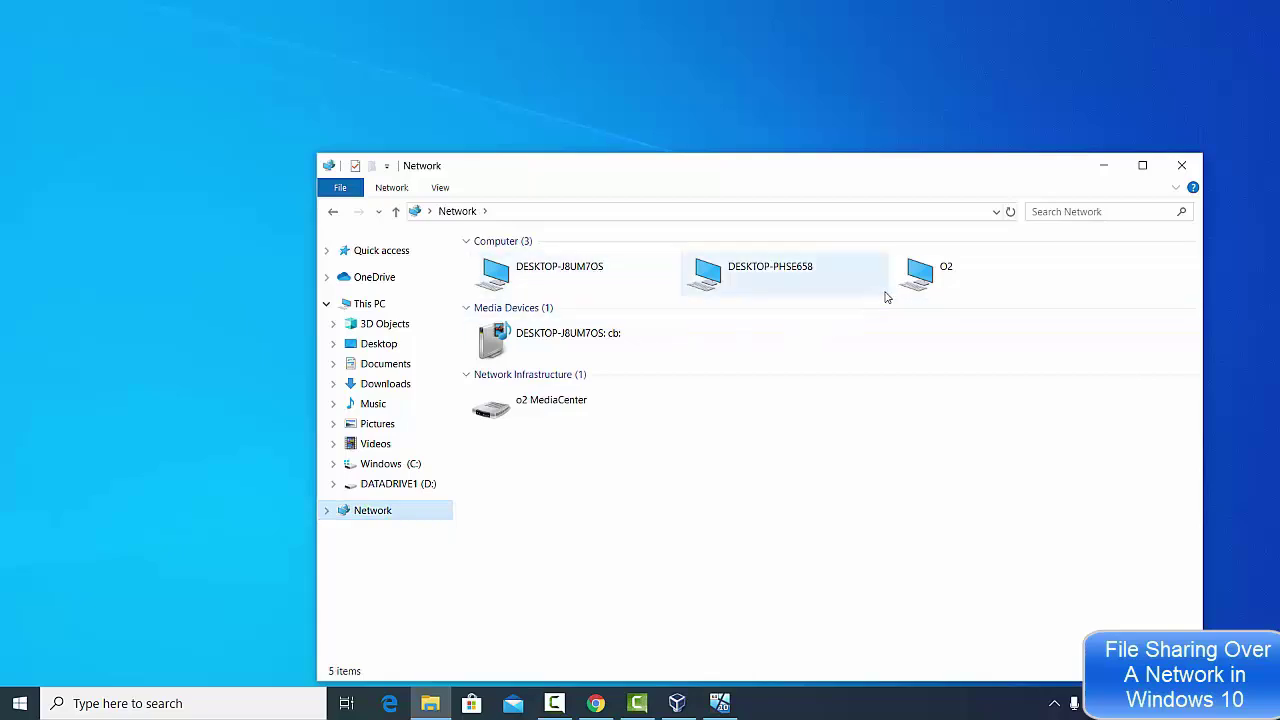
pyautogui.click(809, 391)
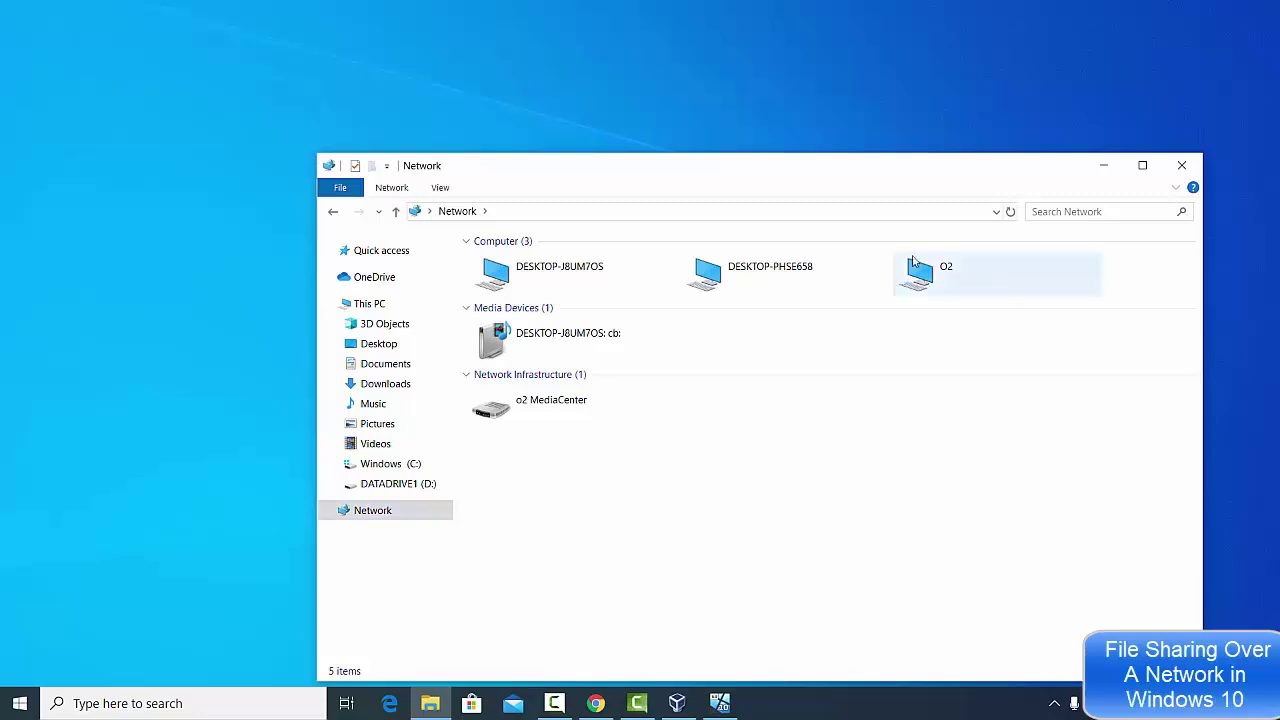
pyautogui.doubleClick(556, 277)
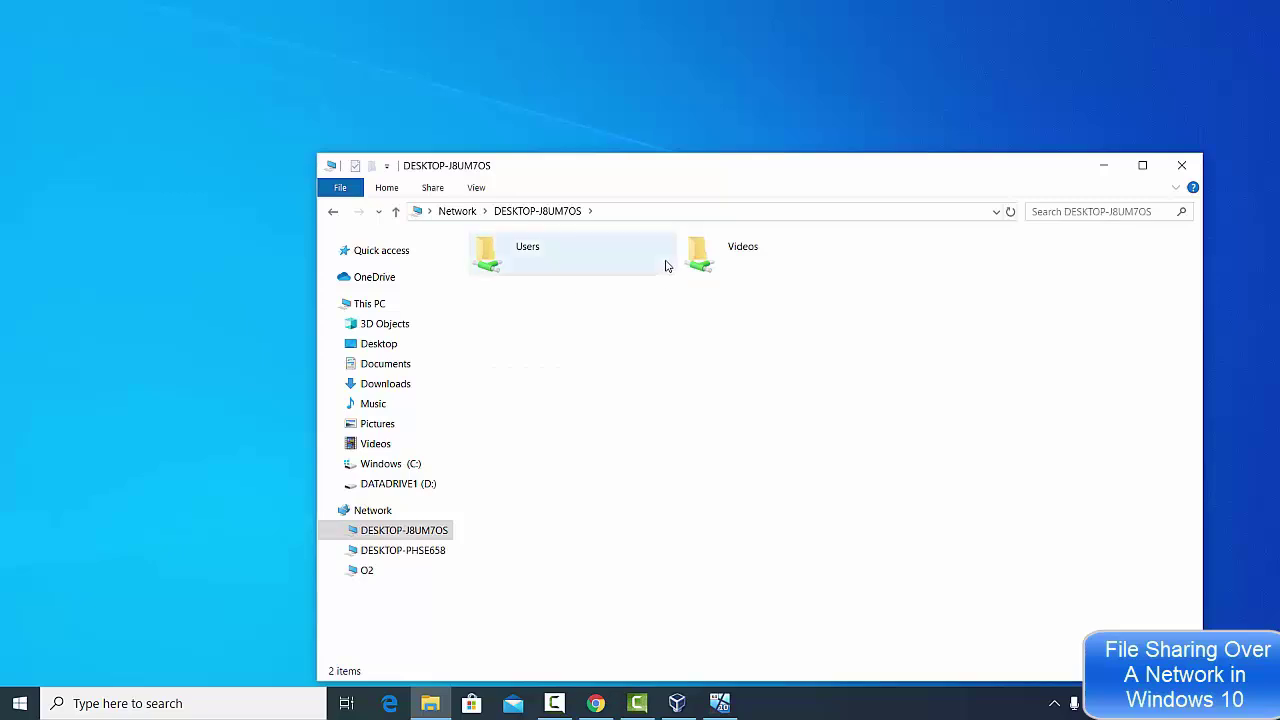
# Open the shared Videos folder, play record1.mp4 over the network, and close the video player.
pyautogui.doubleClick(745, 257)
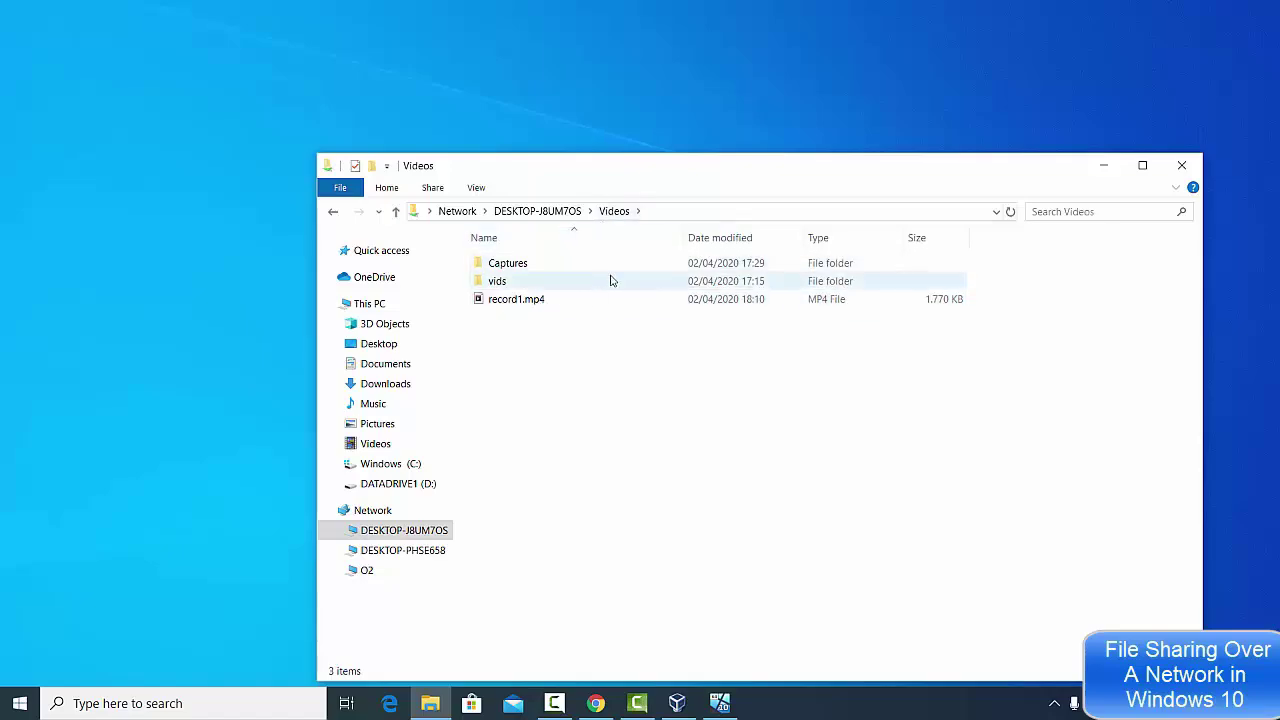
pyautogui.doubleClick(528, 300)
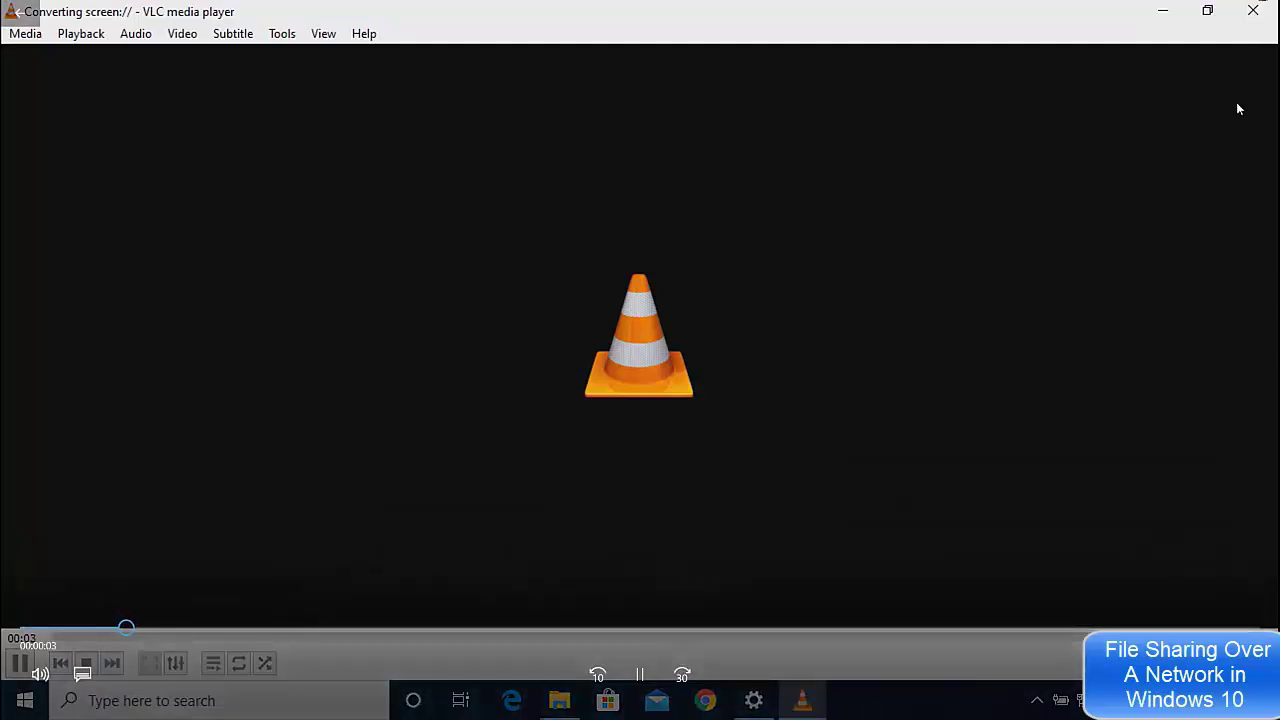
pyautogui.press('Escape')
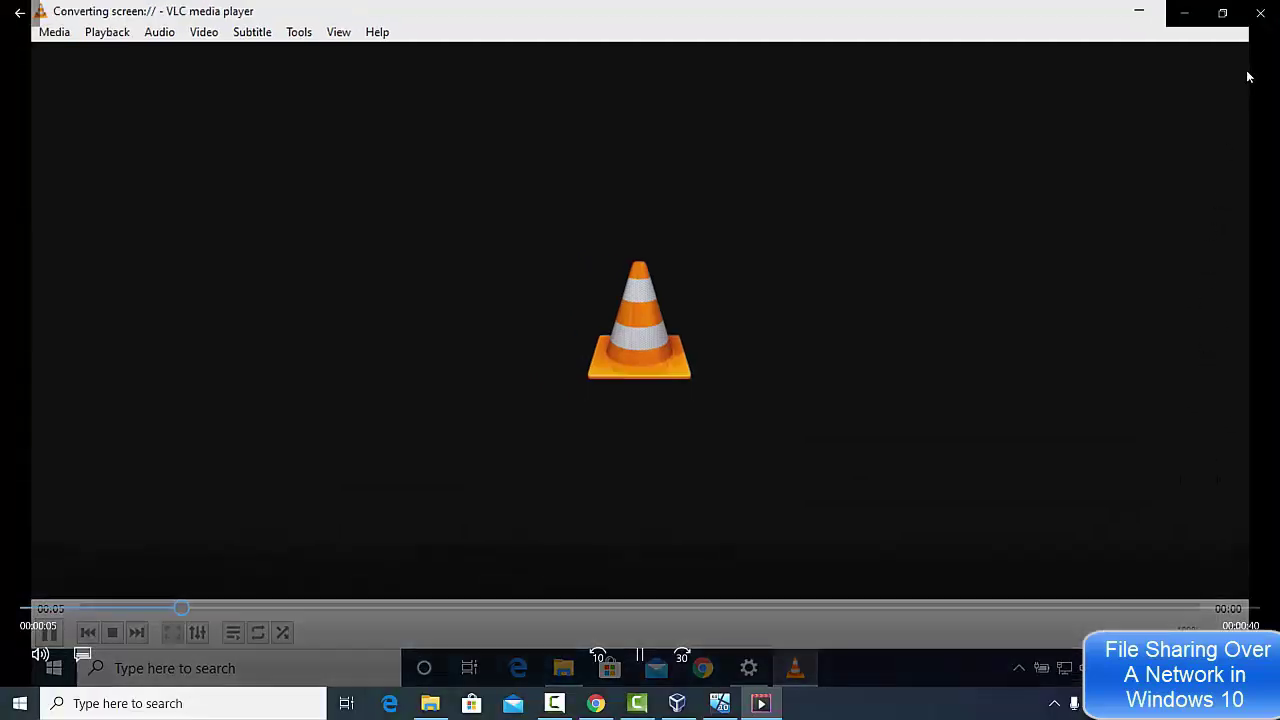
pyautogui.click(1250, 9)
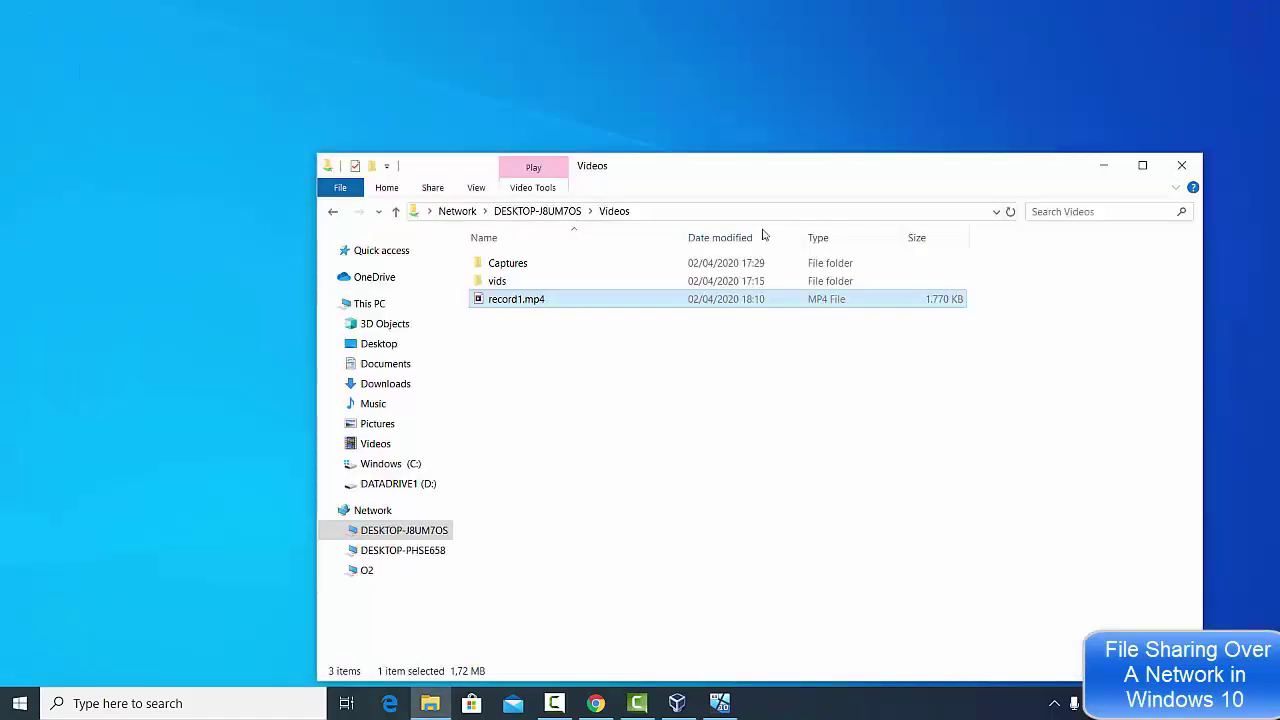
# Return to DESKTOP-J8UM7OS and open the shared Users folder to view its contents.
pyautogui.click(533, 212)
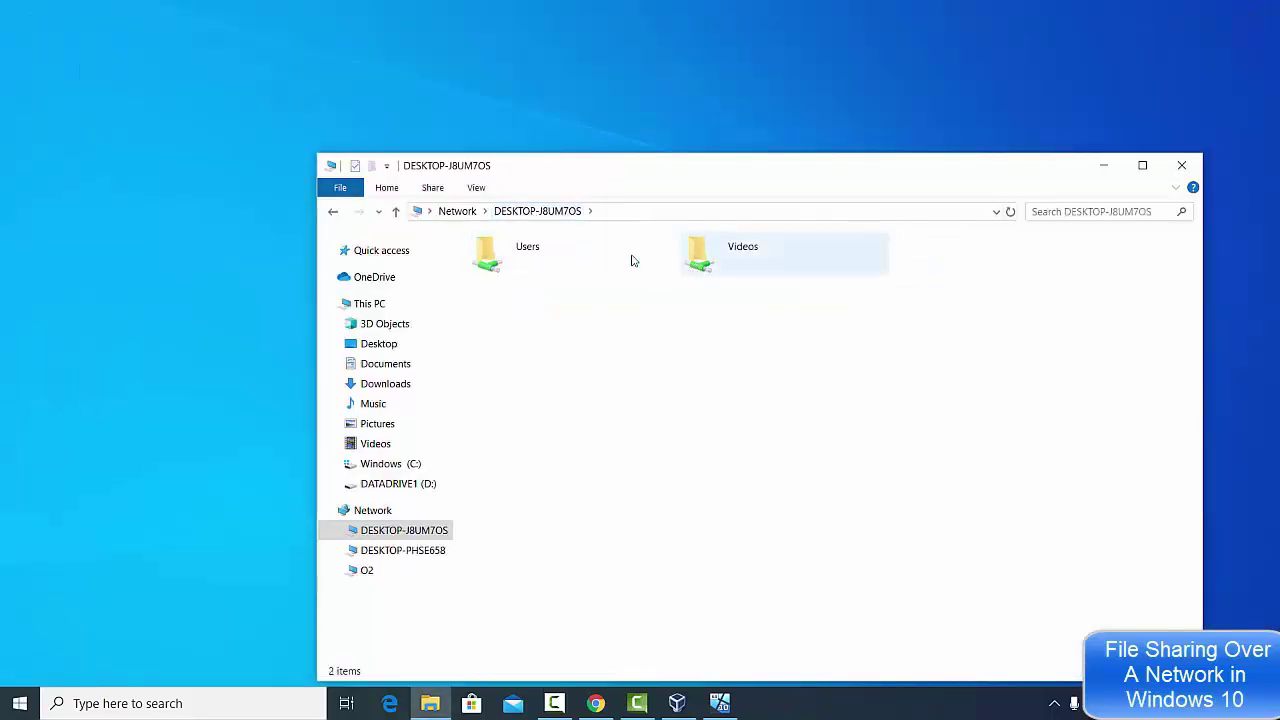
pyautogui.doubleClick(535, 262)
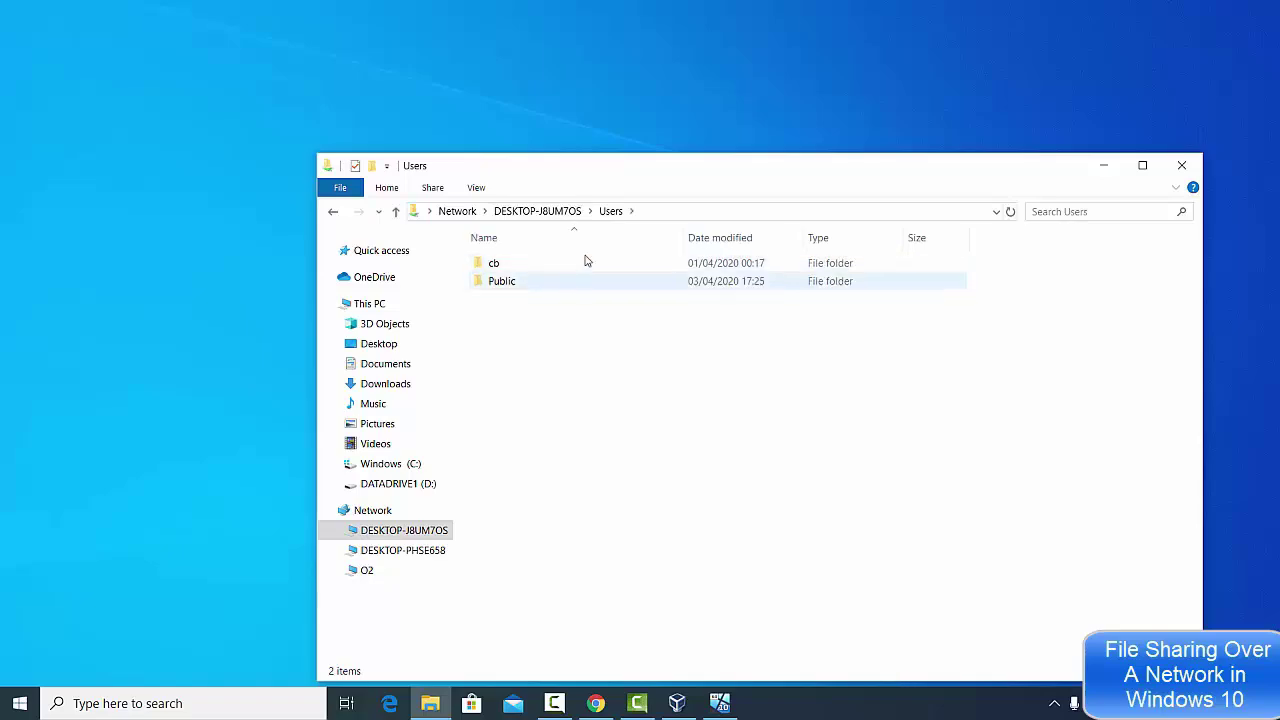